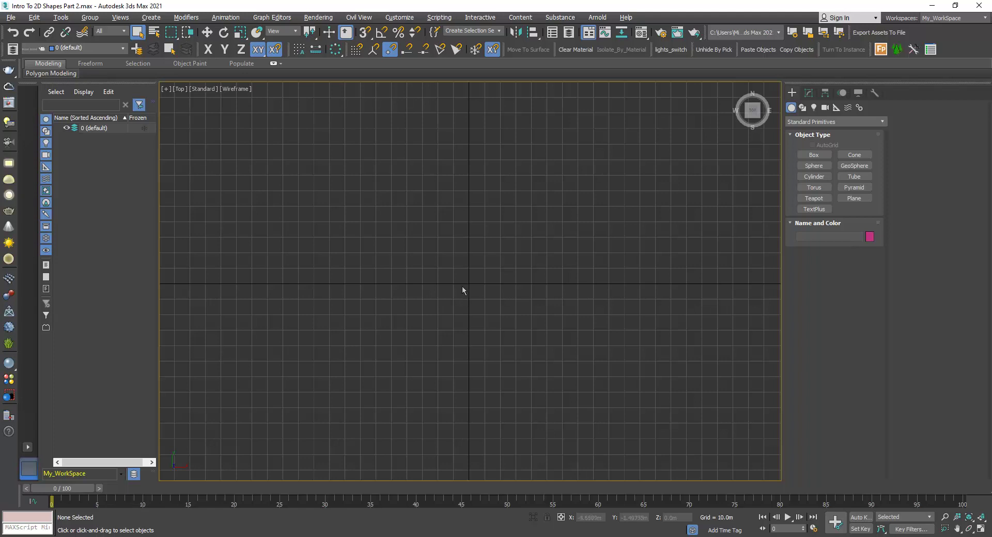
- Draw an open five-vertex Line spline across the grid, with corner first, second and last points and curved Bezier third and fourth points
left_click(803, 108)
left_click(814, 163)
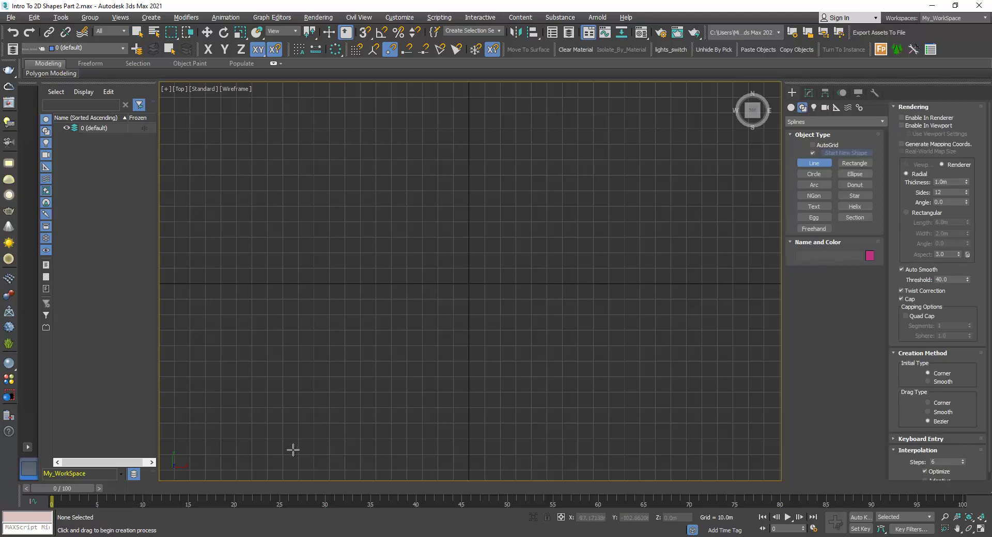
left_click(322, 393)
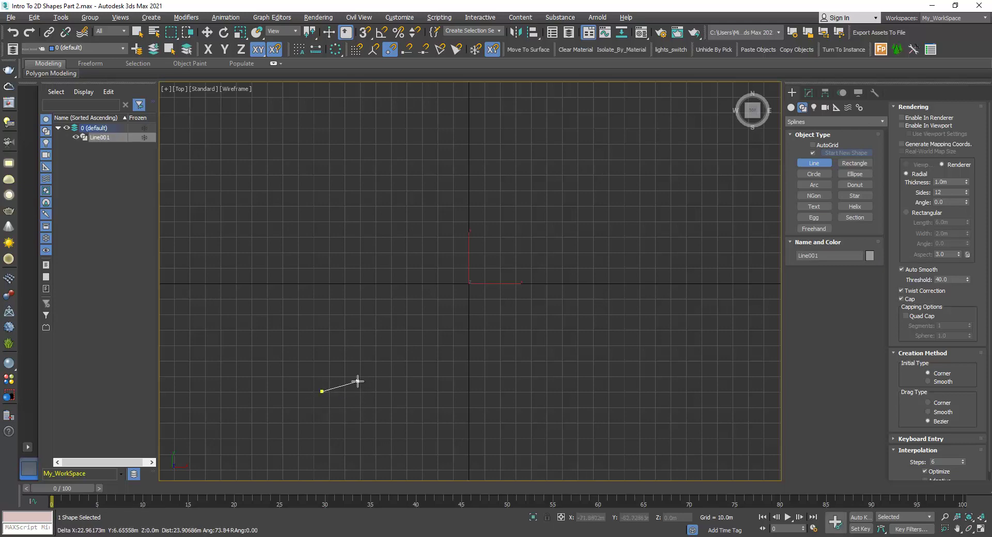
left_click(368, 279)
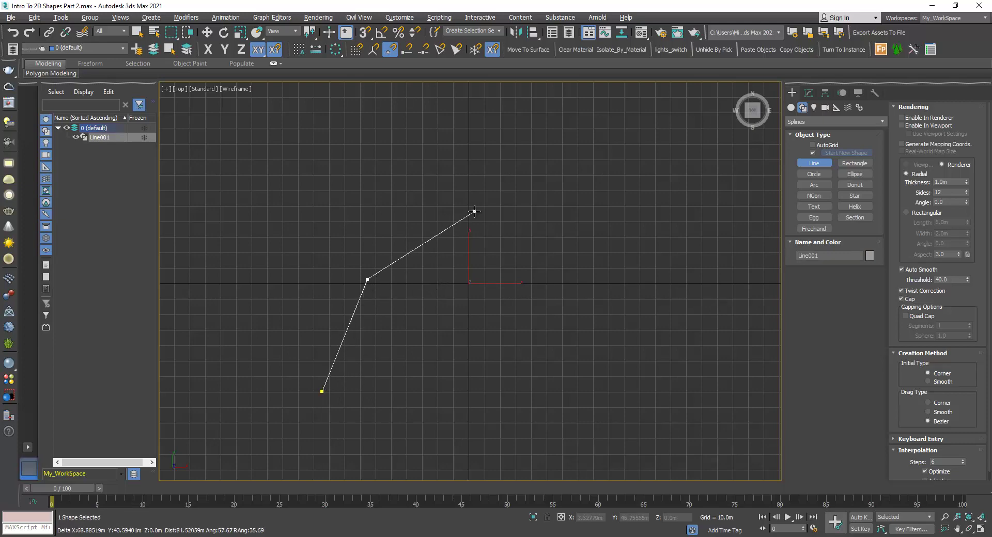
left_click(494, 212)
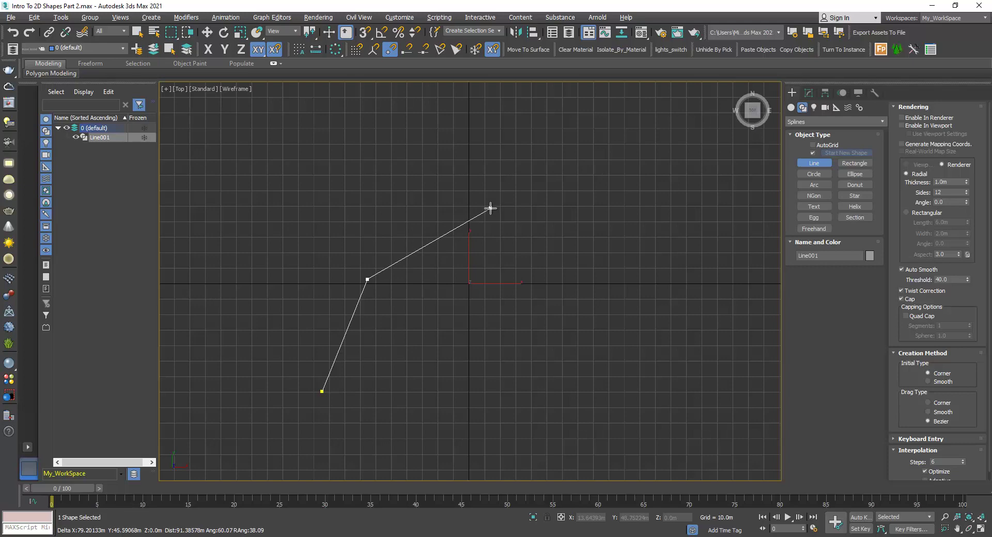
left_click_drag(492, 207, 521, 209)
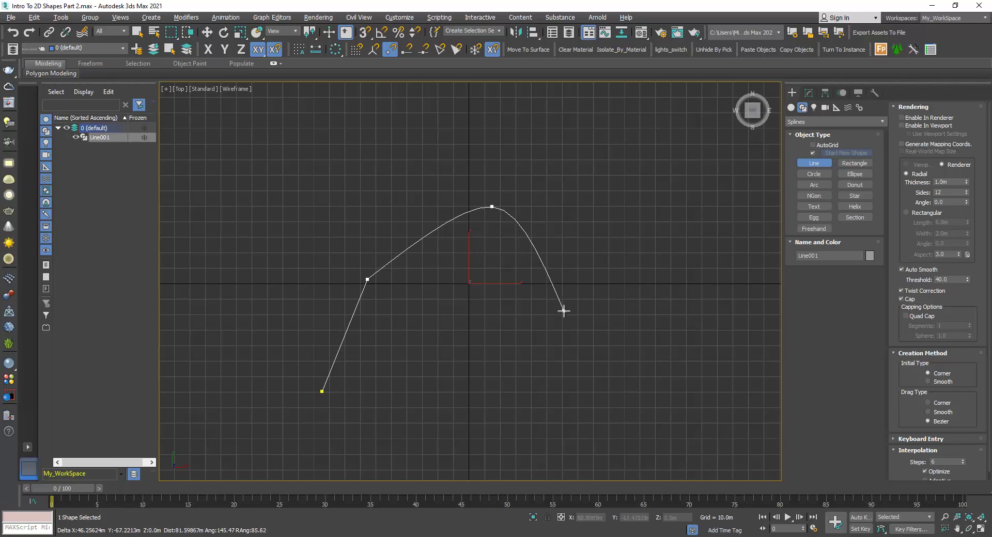
left_click_drag(563, 310, 644, 336)
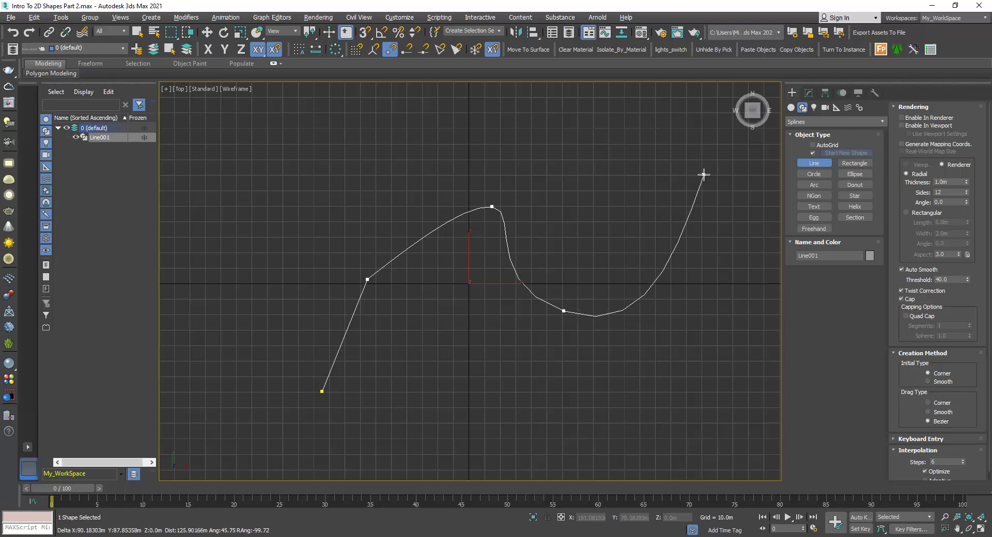
left_click(705, 175)
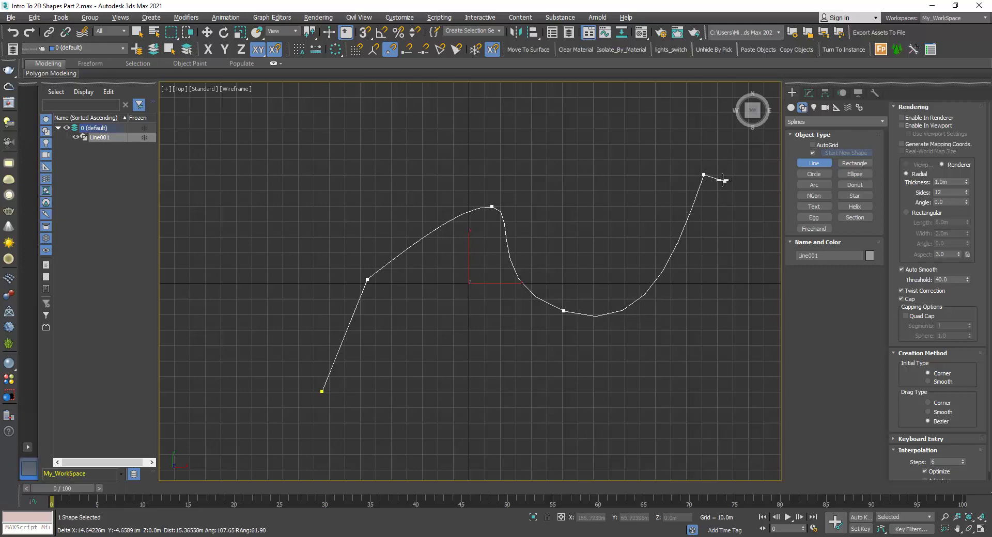
right_click(716, 176)
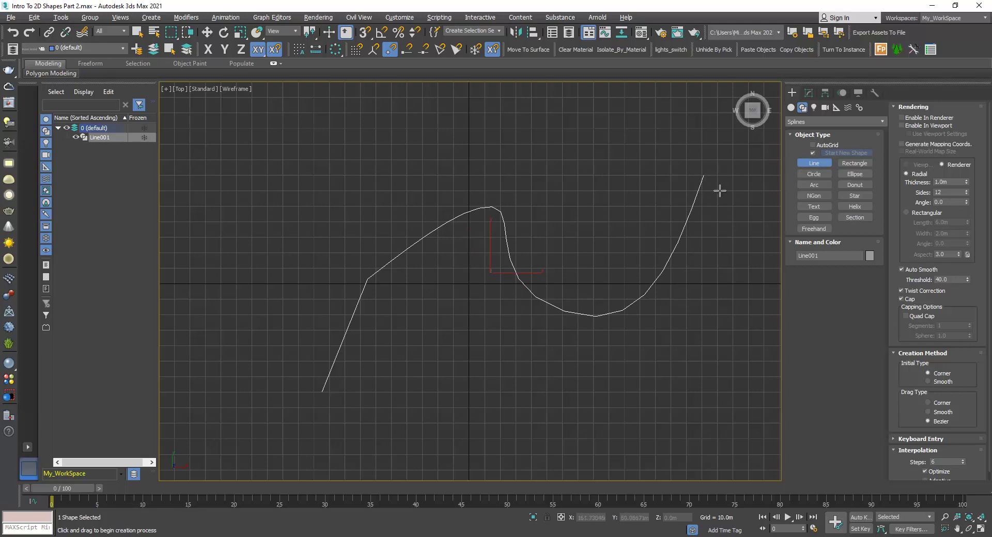
right_click(720, 191)
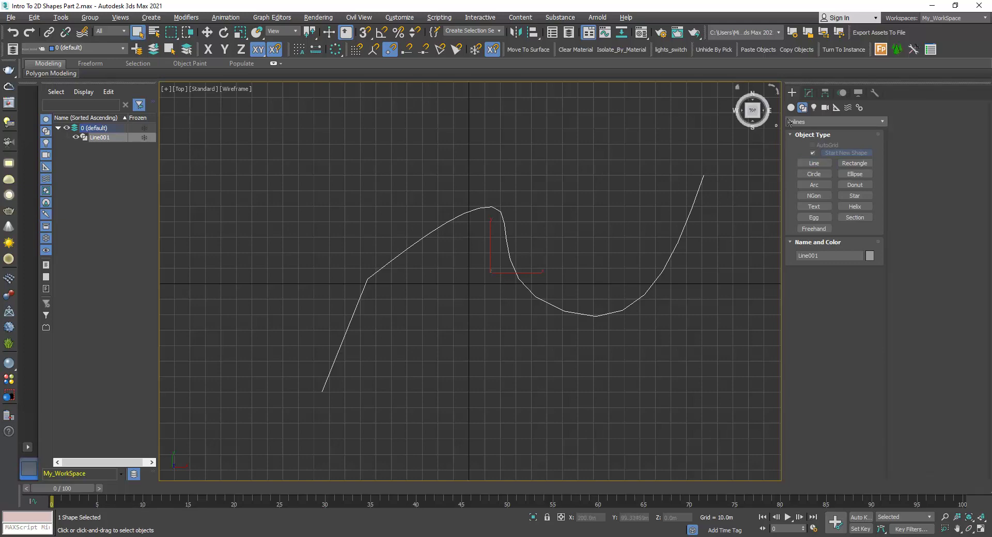
- Open the line for modification and enter its Vertex sub-object level
left_click(808, 93)
left_click(791, 237)
left_click(811, 246)
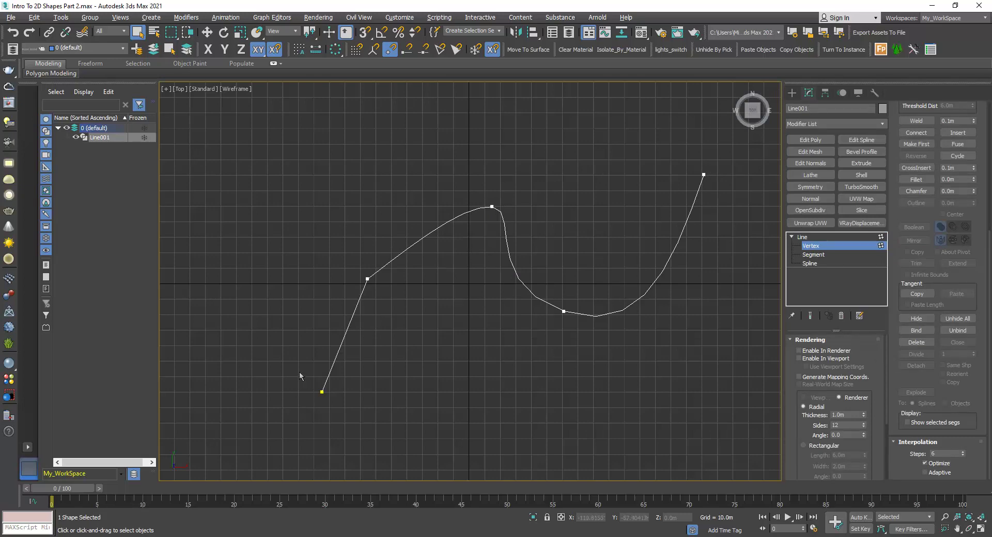
- Check the vertex types assigned to the first four vertices of the line, starting from its lower end
right_click(319, 391)
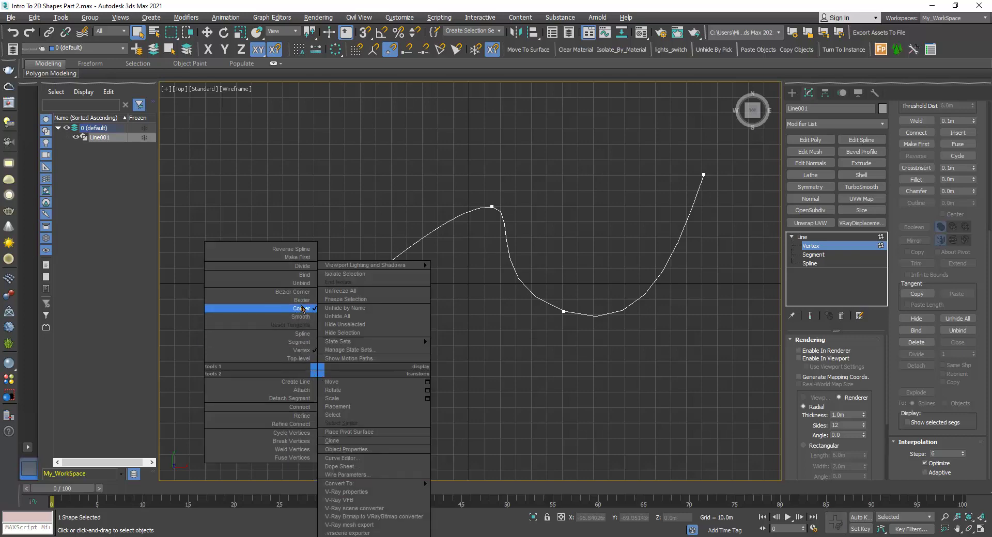
left_click(490, 342)
left_click(367, 279)
right_click(365, 274)
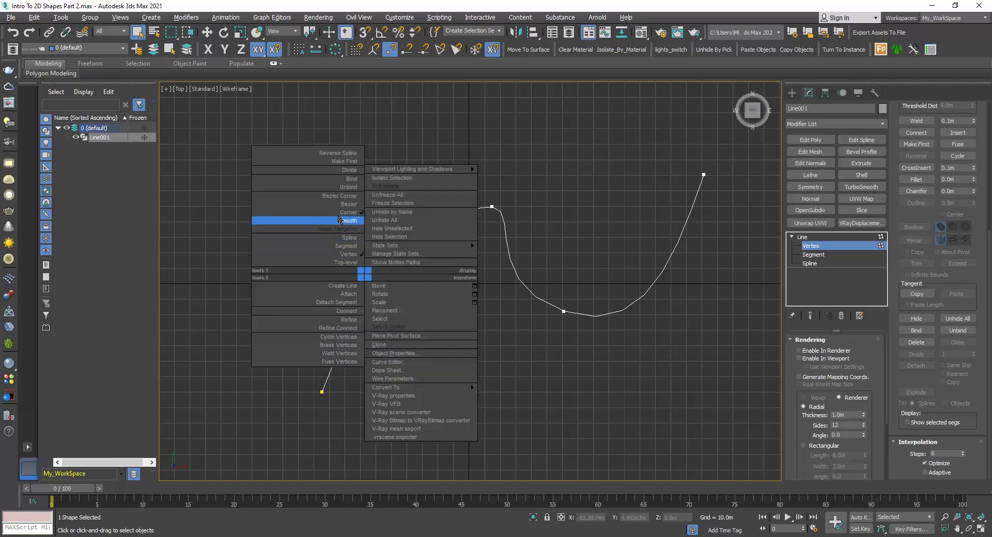
left_click_drag(470, 185, 517, 220)
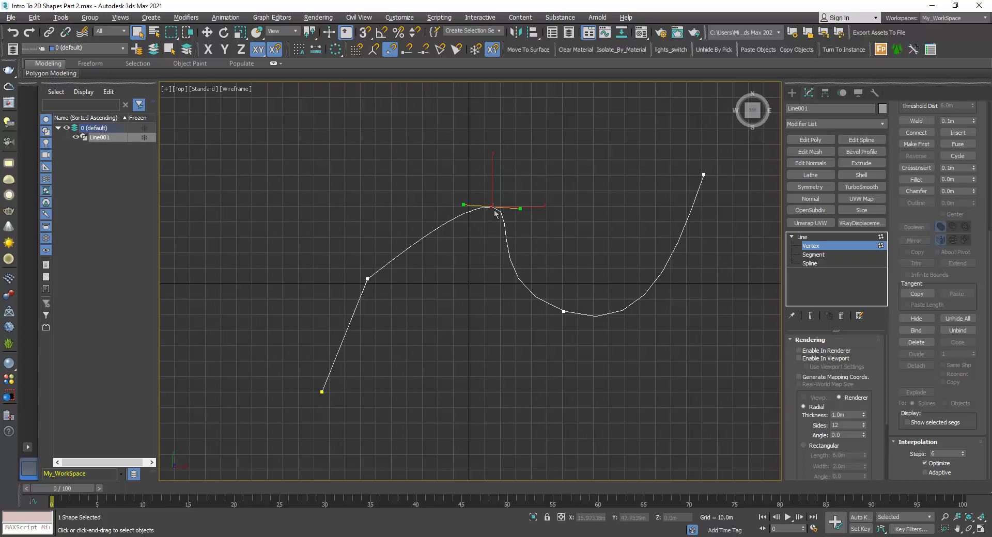
scroll(494, 206, "up", 4)
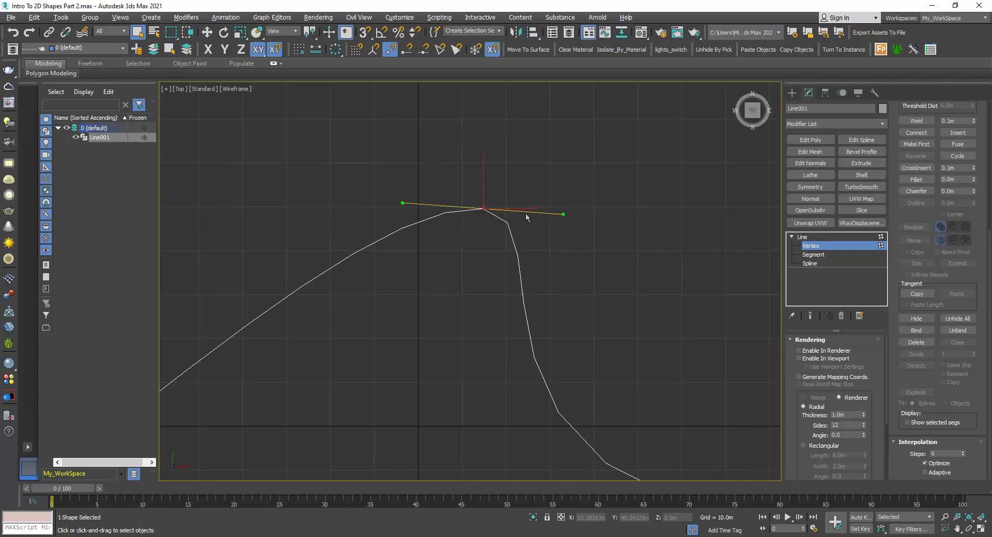
right_click(478, 208)
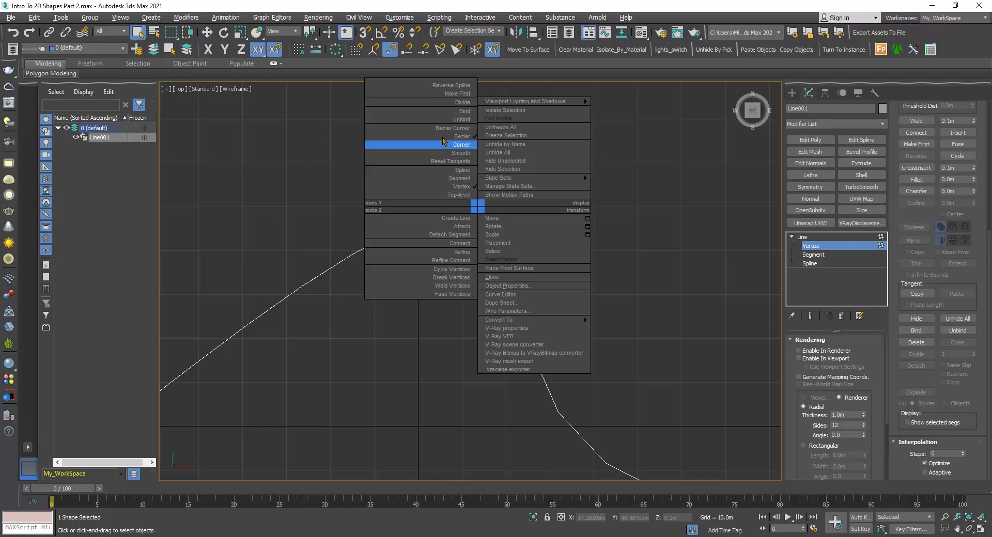
scroll(310, 212, "down", 4)
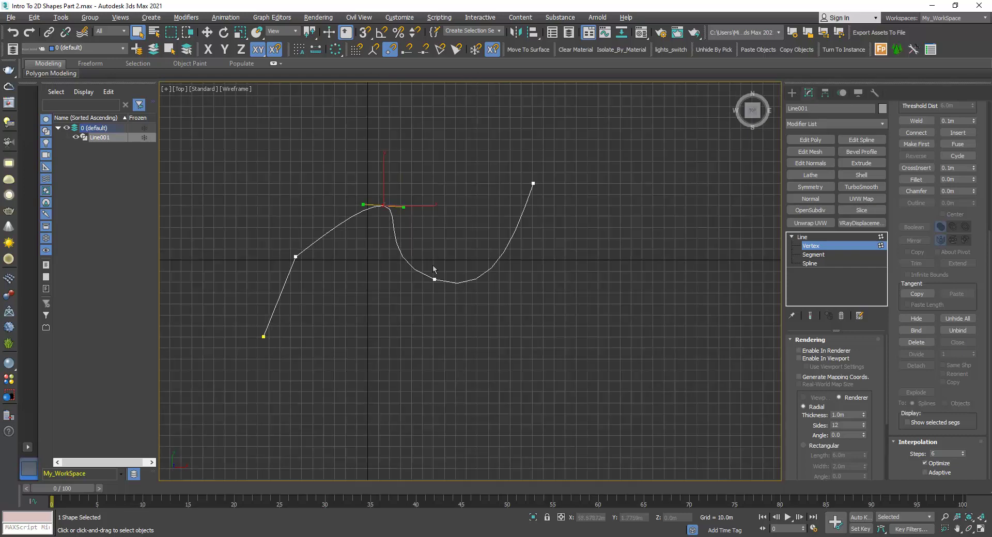
scroll(403, 258, "up", 3)
left_click(437, 292)
right_click(435, 288)
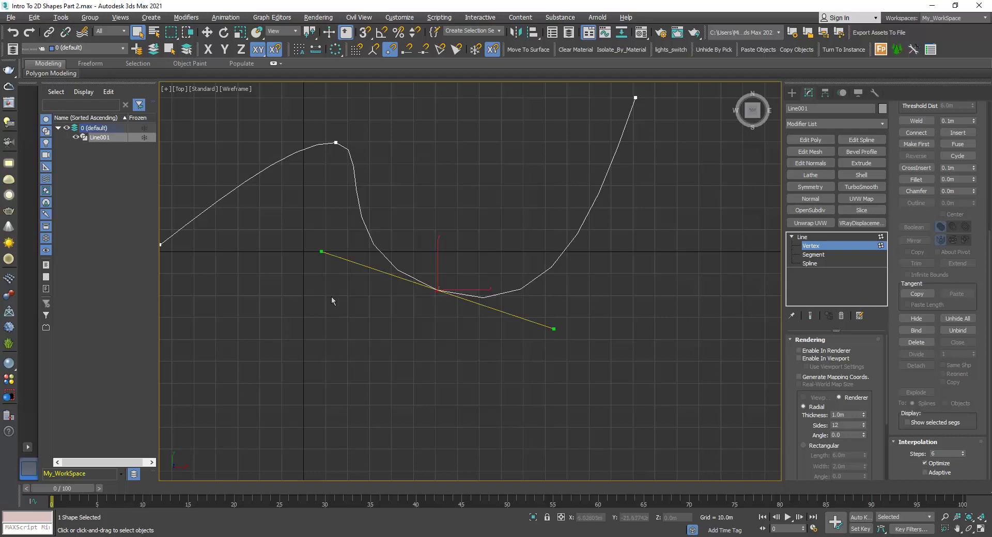
- Select the second vertex and examine up close the corner it forms between its two segments
scroll(505, 302, "down", 2)
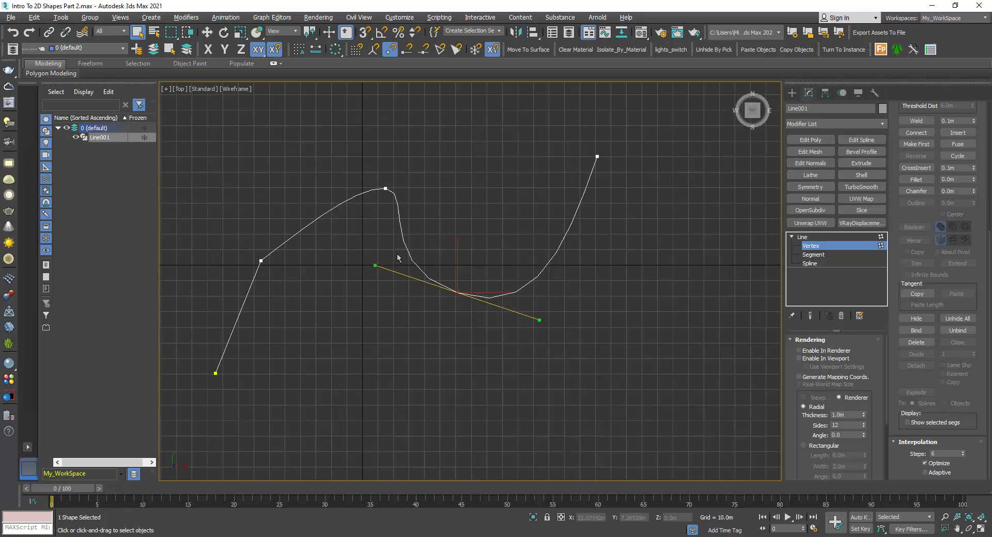
scroll(398, 258, "up", 2)
middle_click_drag(332, 238, 454, 212)
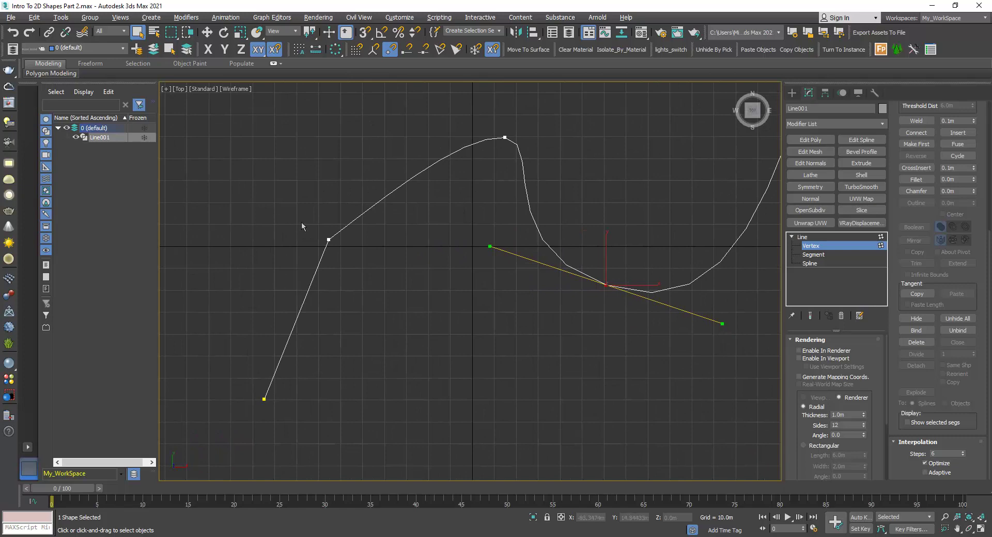
left_click(329, 240)
scroll(319, 241, "up", 3)
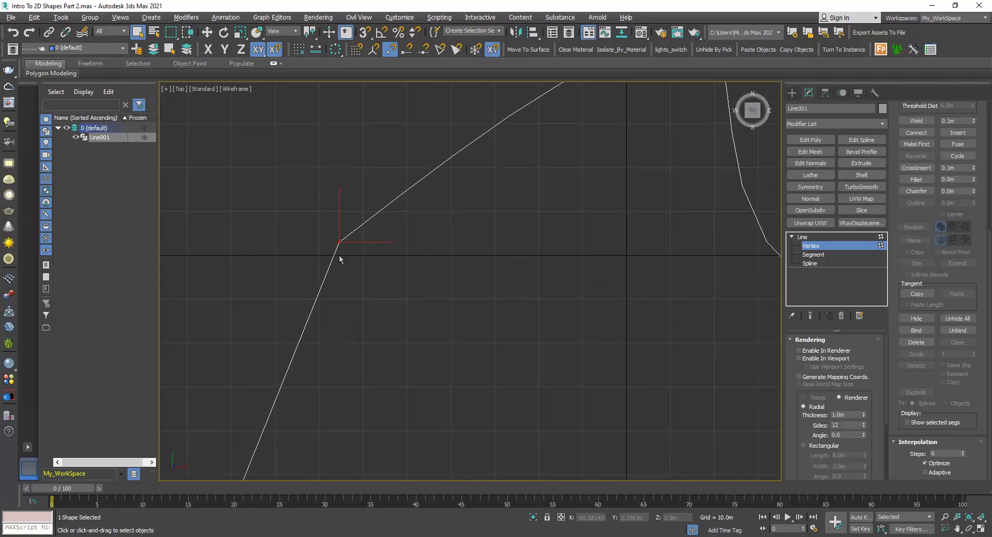
scroll(341, 247, "down", 2)
scroll(343, 241, "up", 3)
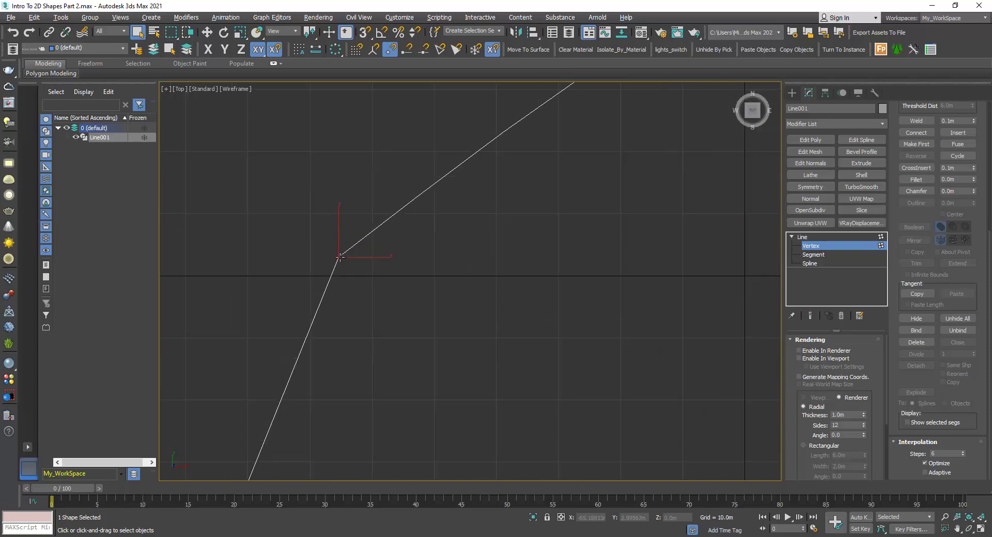
scroll(348, 275, "down", 1)
scroll(341, 261, "up", 2)
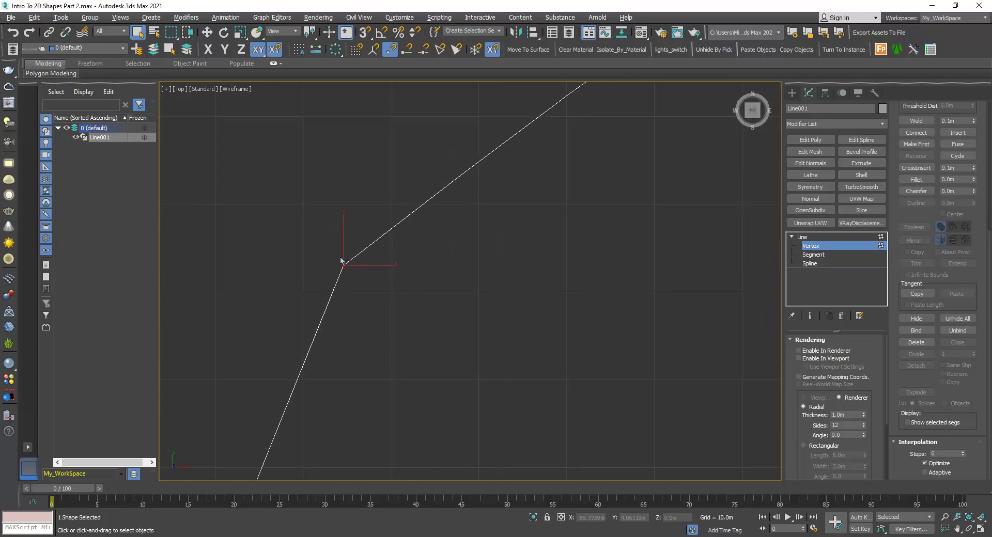
scroll(345, 280, "up", 2)
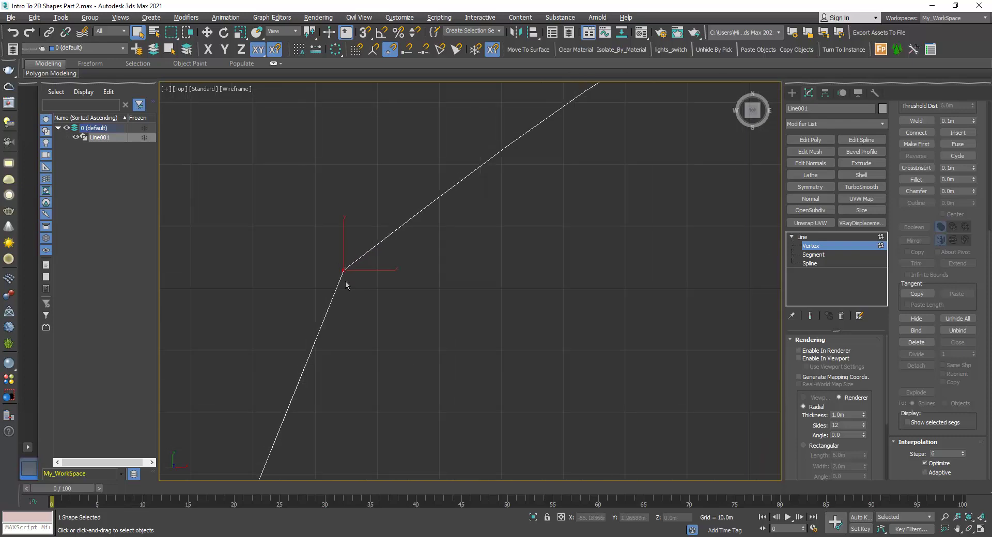
scroll(342, 270, "up", 1)
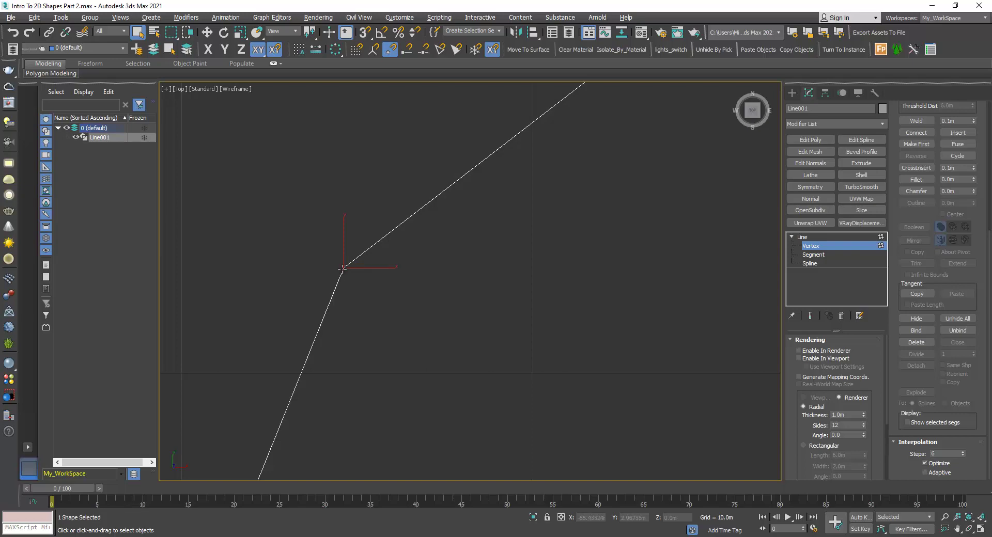
- Select the vertex at the curve's peak and examine its Bezier tangent handles and the segments around it
middle_click_drag(352, 262, 350, 327)
scroll(350, 327, "down", 5)
scroll(485, 234, "up", 3)
scroll(484, 233, "up", 3)
left_click(446, 314)
scroll(459, 347, "up", 3)
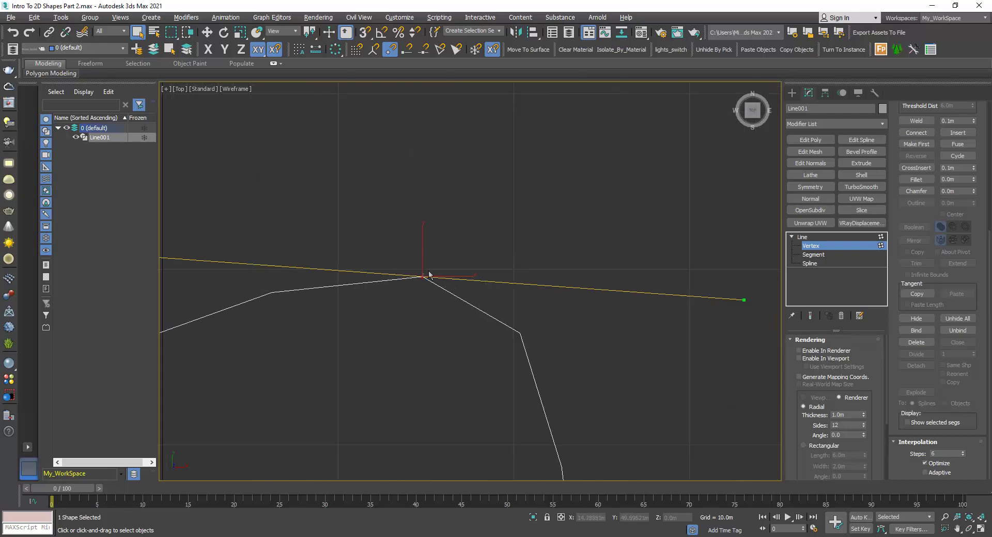
scroll(433, 275, "down", 3)
scroll(428, 279, "up", 2)
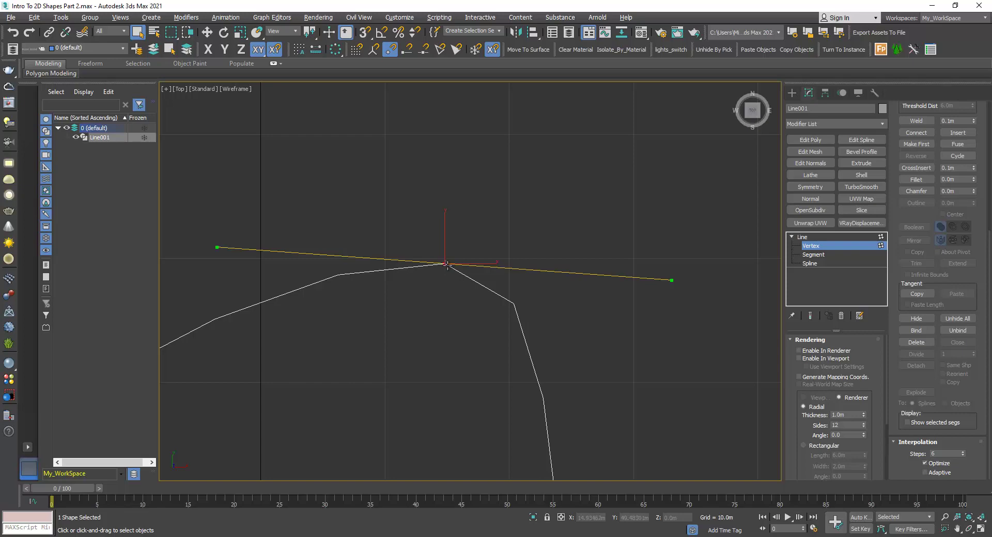
scroll(477, 257, "down", 3)
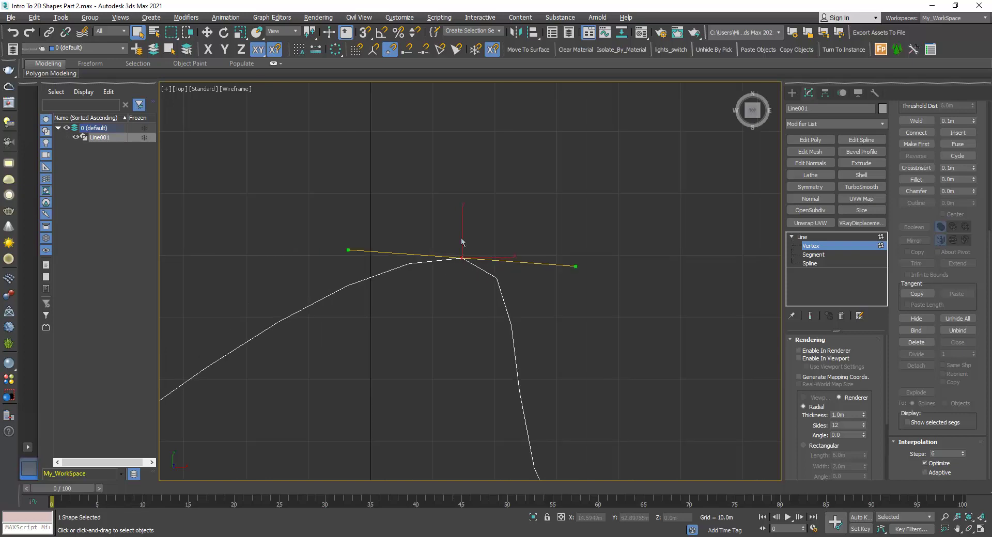
scroll(463, 242, "down", 3)
scroll(481, 290, "up", 3)
scroll(477, 262, "down", 2)
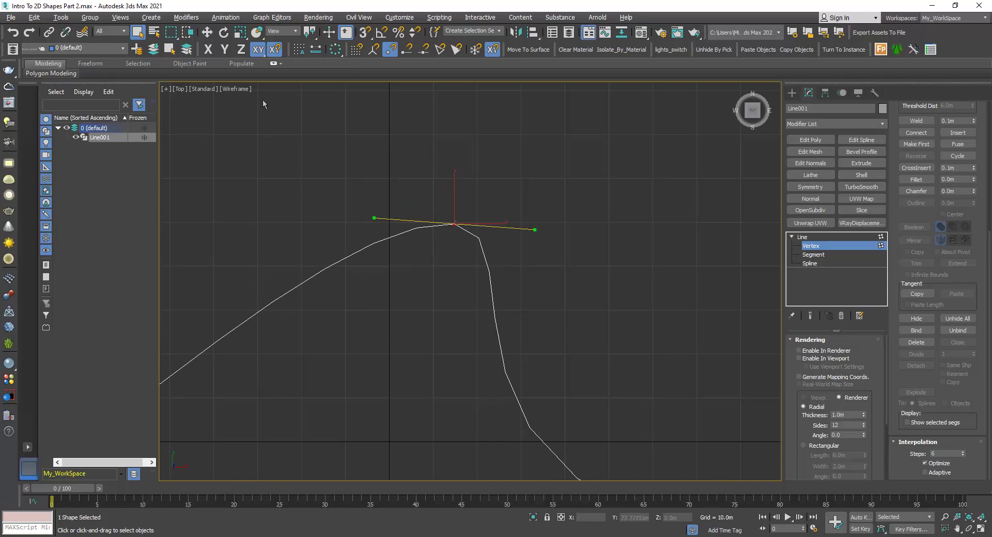
- Use the Move tool to shorten and lengthen the peak vertex's Bezier handles, leaving them extended and nearly horizontal
left_click(207, 32)
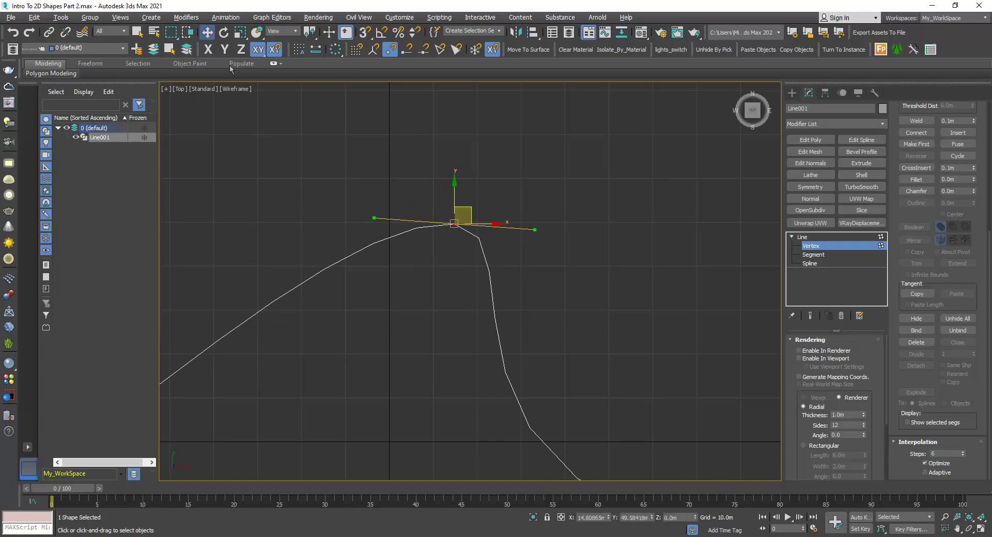
left_click_drag(536, 232, 661, 230)
key("ctrl+z")
key("ctrl+y")
middle_click_drag(454, 228, 437, 212)
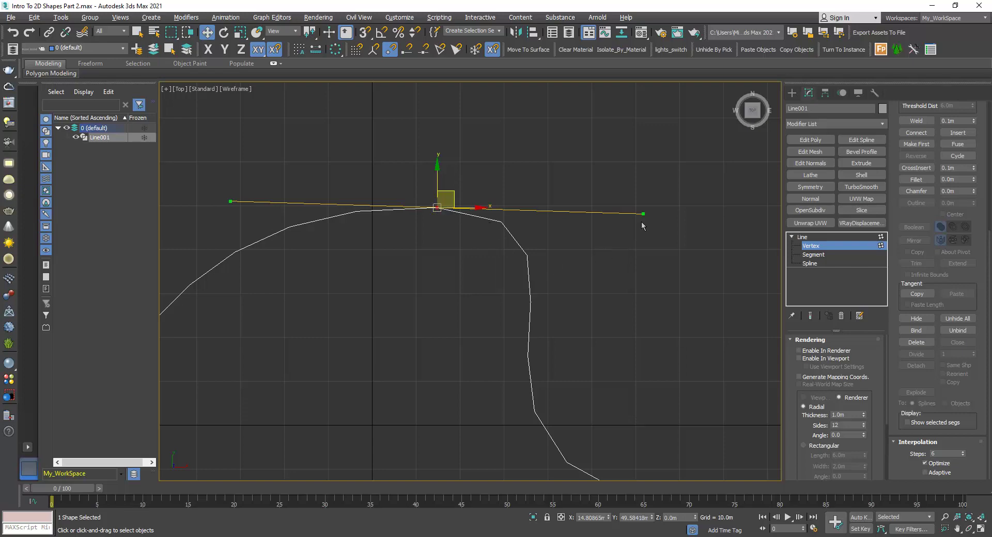
left_click_drag(644, 214, 493, 208)
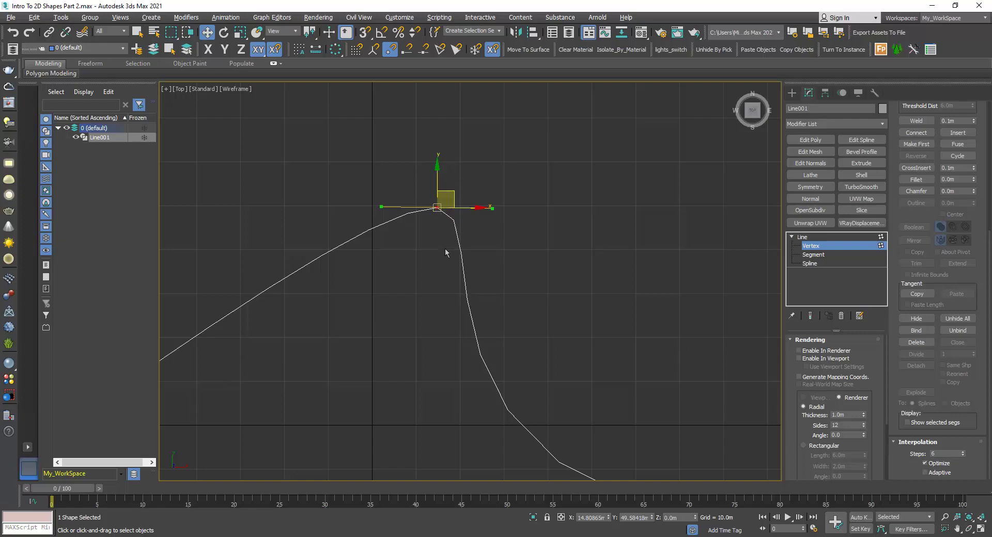
left_click_drag(491, 209, 583, 209)
- Select the vertex in the curve's valley and move its Bezier handle until the tangent is nearly horizontal
scroll(382, 191, "down", 4)
scroll(468, 319, "up", 4)
left_click_drag(444, 231, 528, 324)
left_click_drag(624, 321, 634, 260)
scroll(520, 332, "down", 4)
scroll(400, 298, "up", 2)
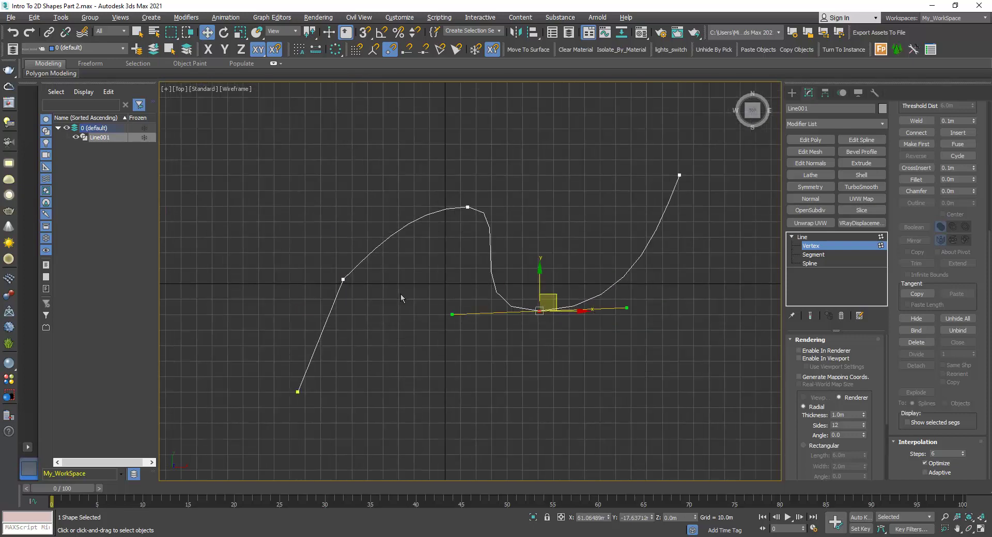
- Convert the vertex at the curve's peak from Bezier to Corner
scroll(422, 246, "up", 3)
middle_click_drag(471, 224, 437, 272)
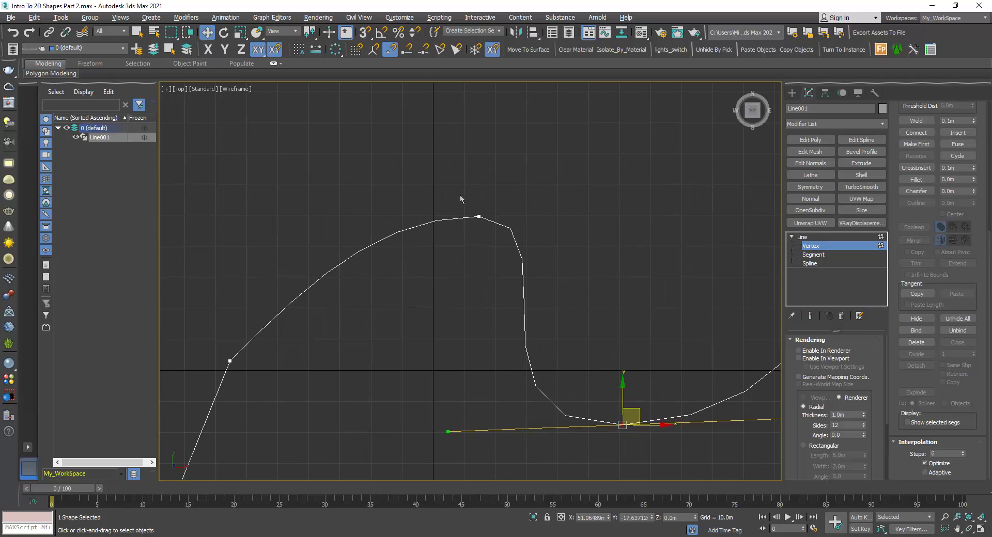
left_click(479, 216)
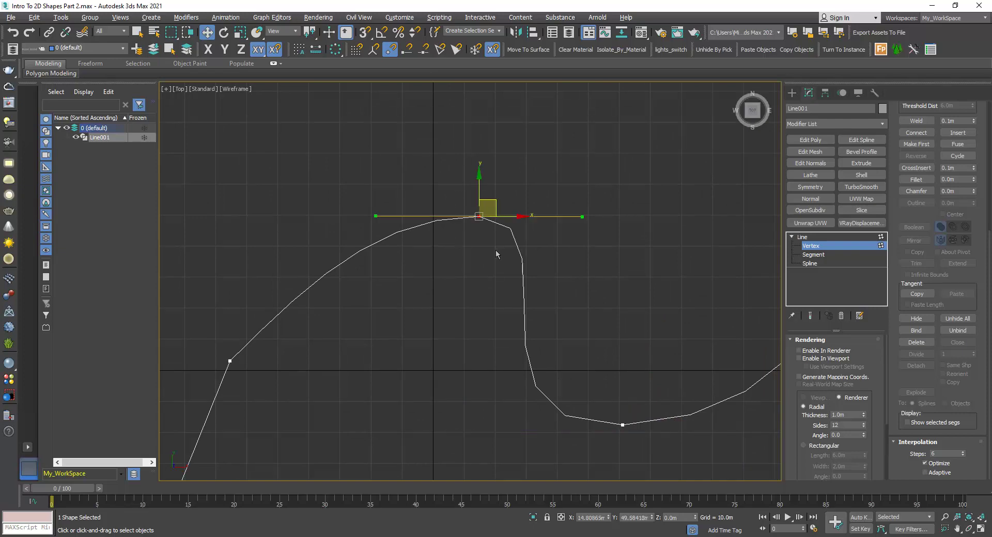
right_click(479, 220)
left_click(455, 161)
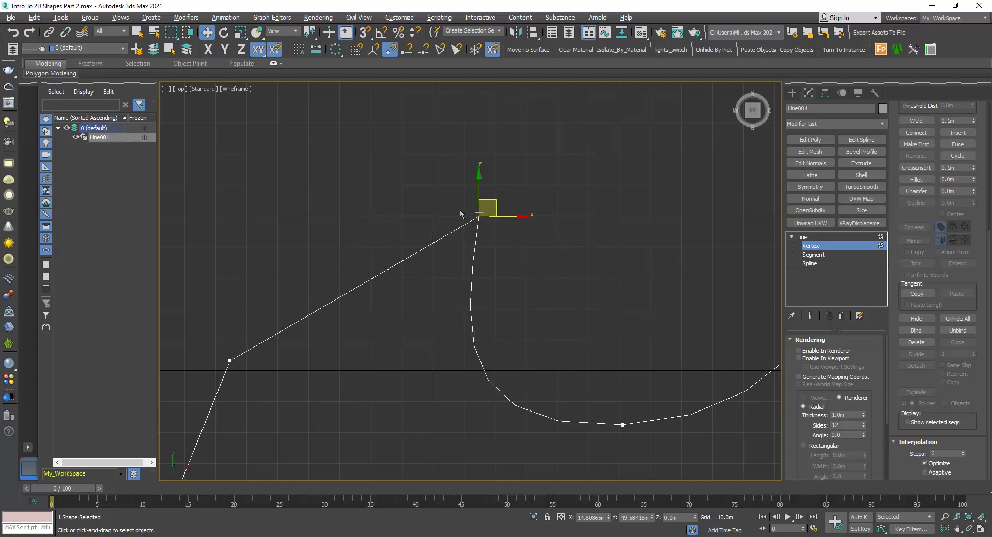
- Convert the peak vertex from Corner to Bezier and rotate its tangent handles until they are nearly horizontal
right_click(472, 222)
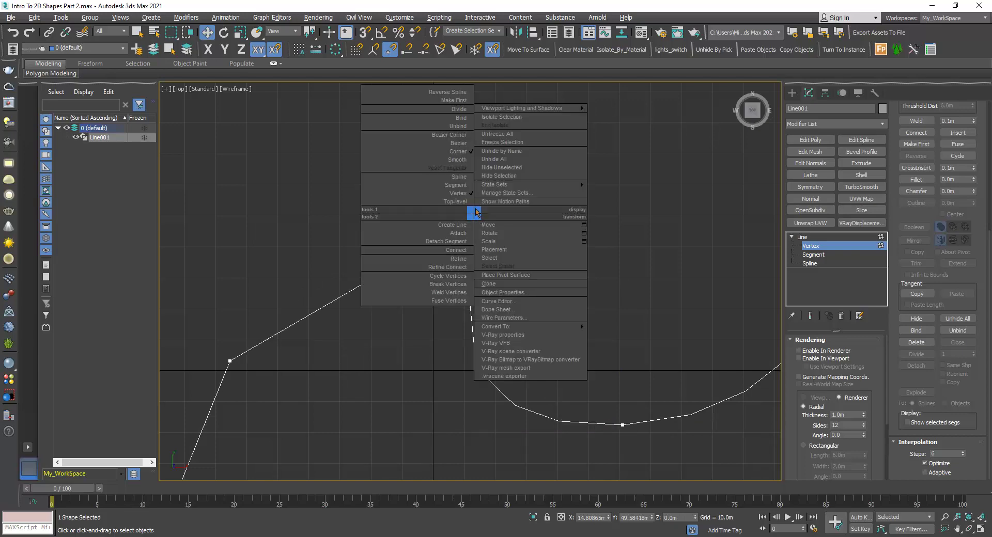
left_click(454, 150)
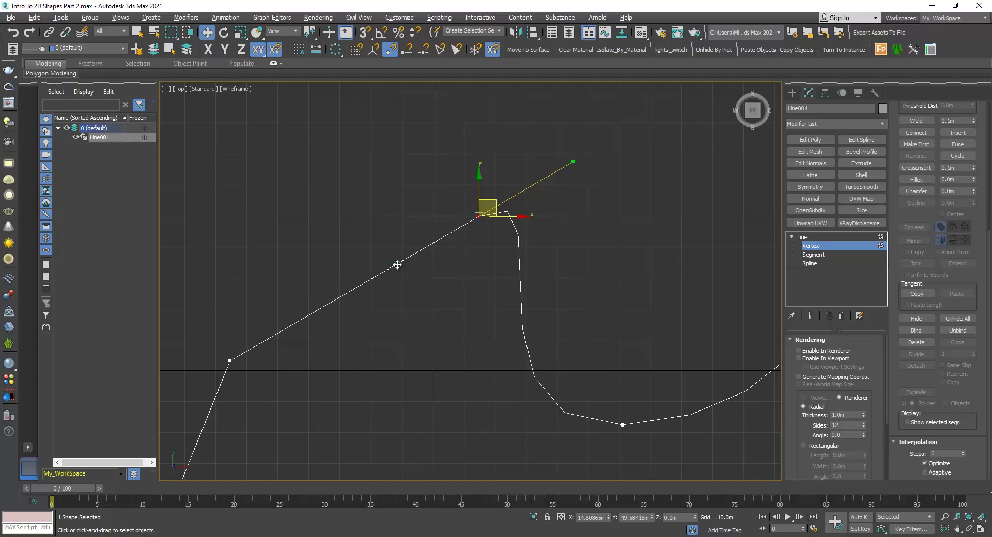
left_click_drag(396, 264, 368, 222)
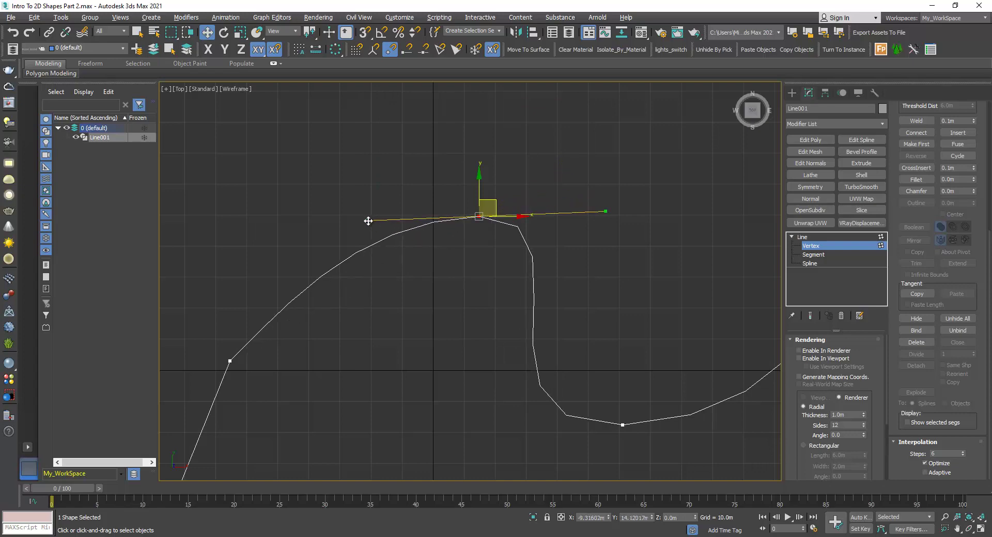
- Convert the peak vertex to Bezier Corner and move its two handles independently, one up to the right and the other down to the left
right_click(476, 216)
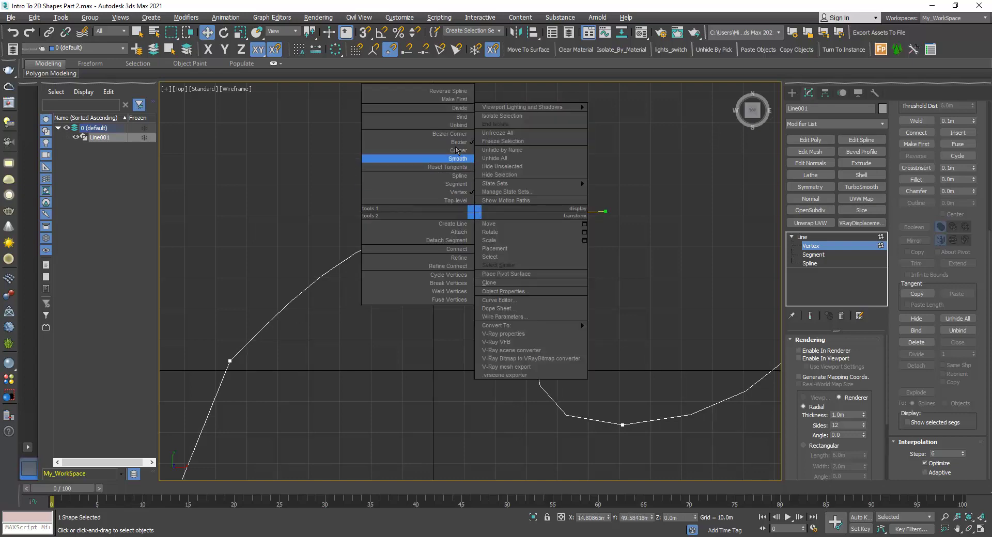
left_click(435, 135)
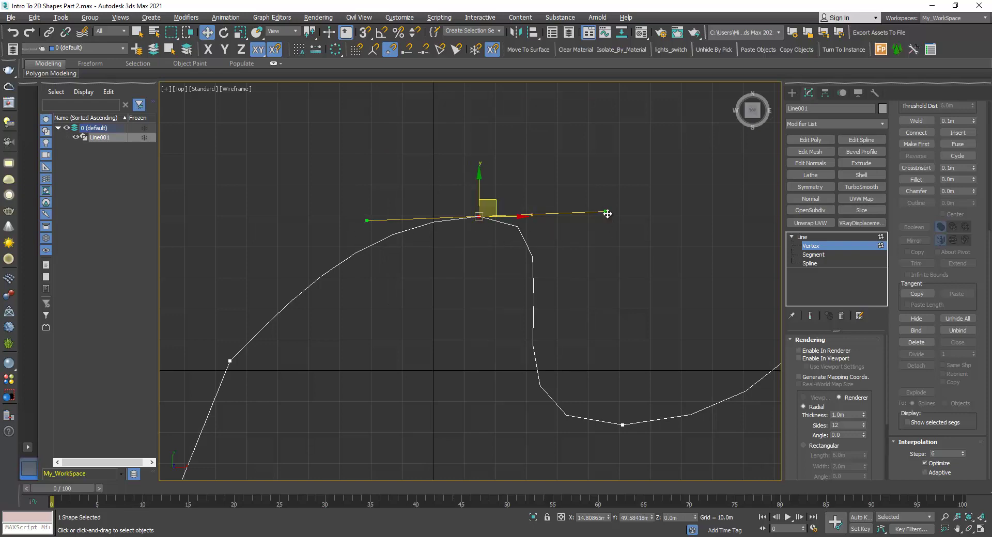
left_click_drag(606, 211, 658, 97)
left_click_drag(366, 221, 397, 373)
scroll(369, 260, "down", 4)
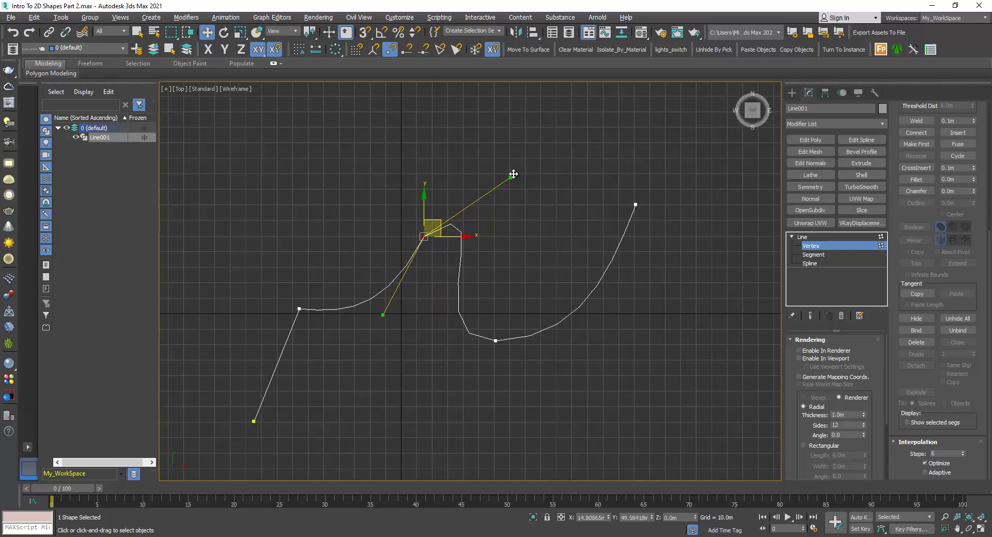
left_click_drag(512, 176, 527, 192)
scroll(430, 279, "up", 3)
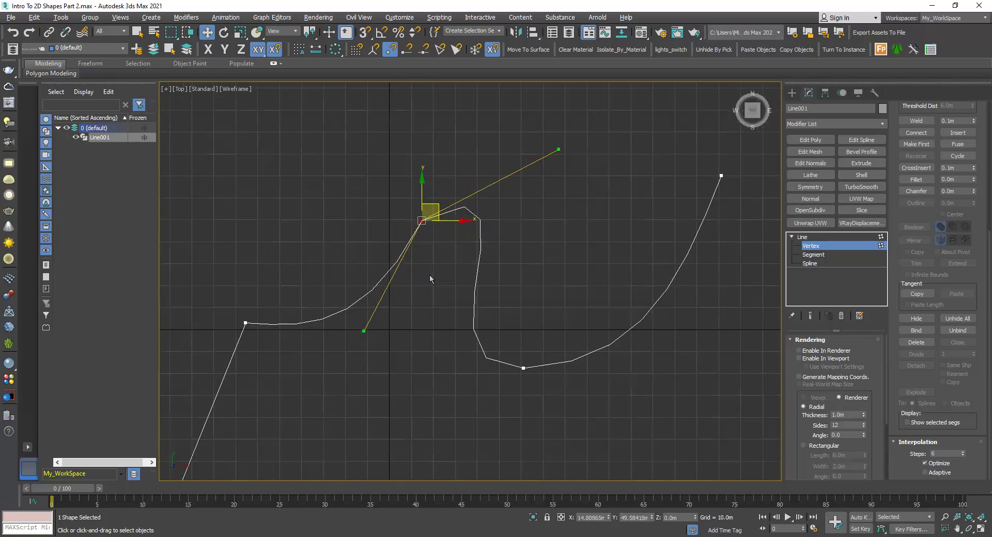
- Convert the peak vertex from Bezier Corner to Smooth
right_click(418, 220)
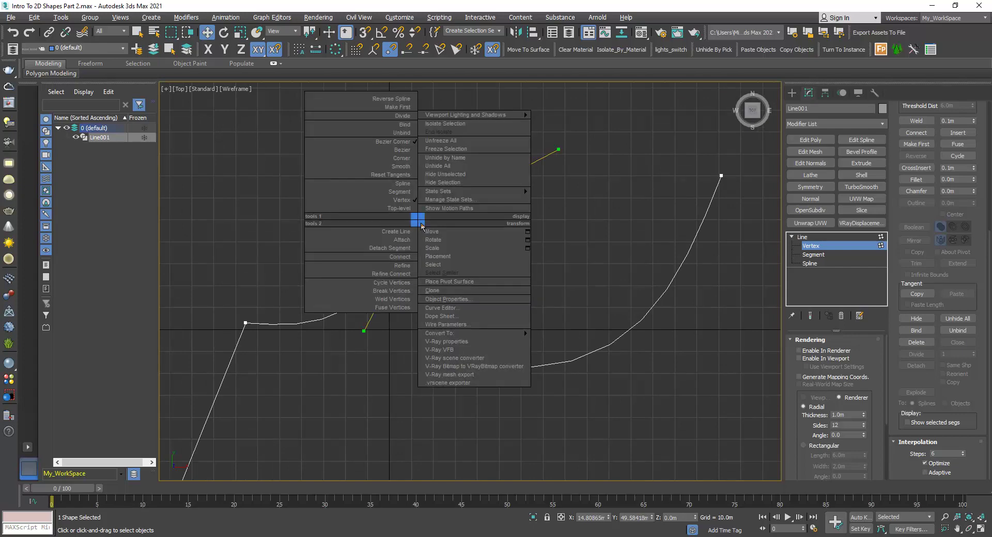
left_click(402, 167)
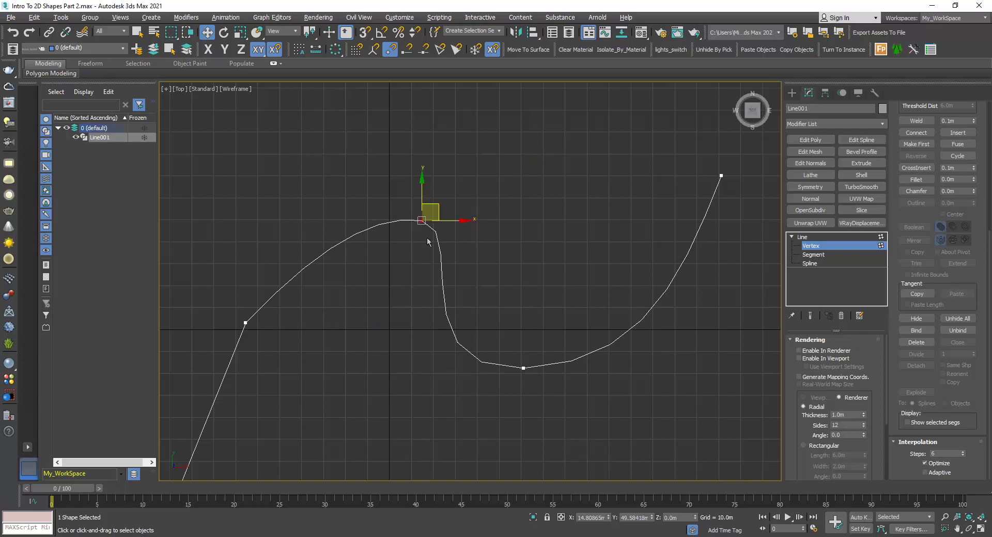
scroll(467, 212, "up", 2)
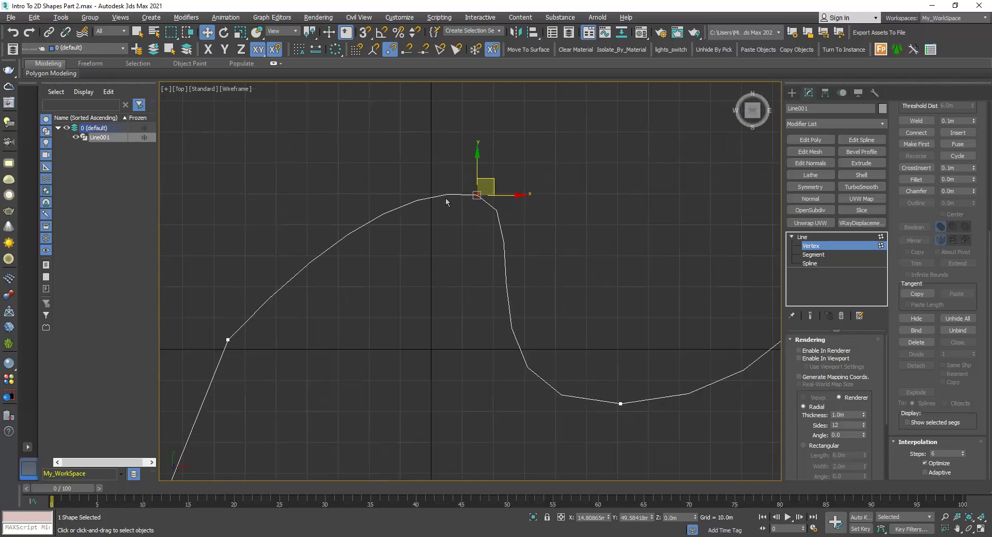
scroll(461, 196, "down", 2)
middle_click_drag(455, 232, 475, 232)
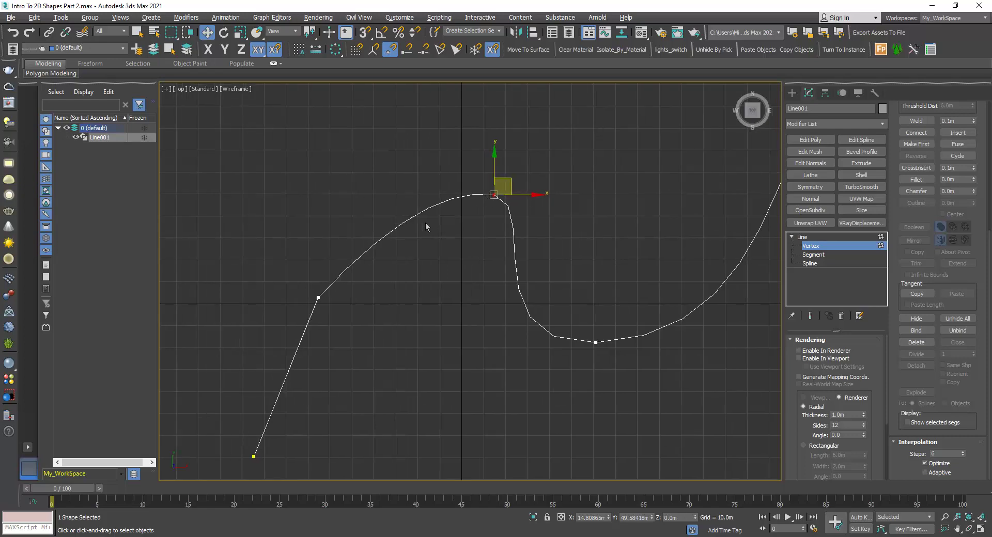
- Reapply the Smooth type to the peak vertex and move the vertex slightly down and to the left
right_click(494, 192)
left_click(345, 248)
right_click(492, 195)
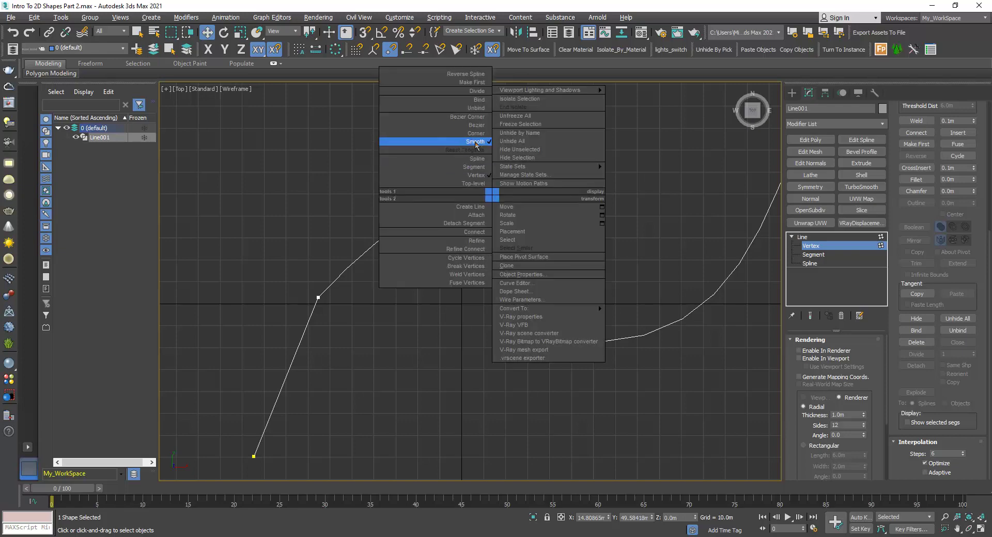
left_click(475, 144)
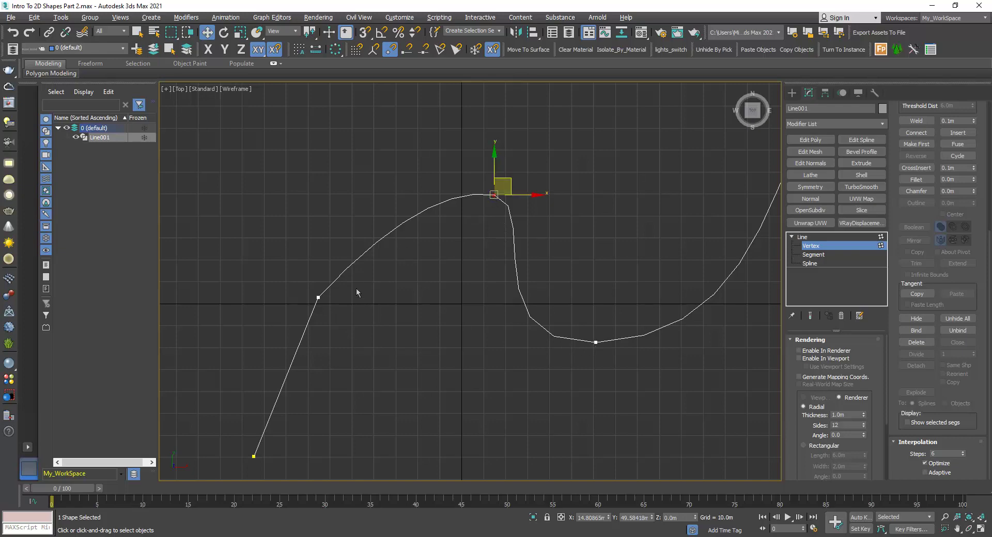
left_click_drag(510, 187, 475, 208)
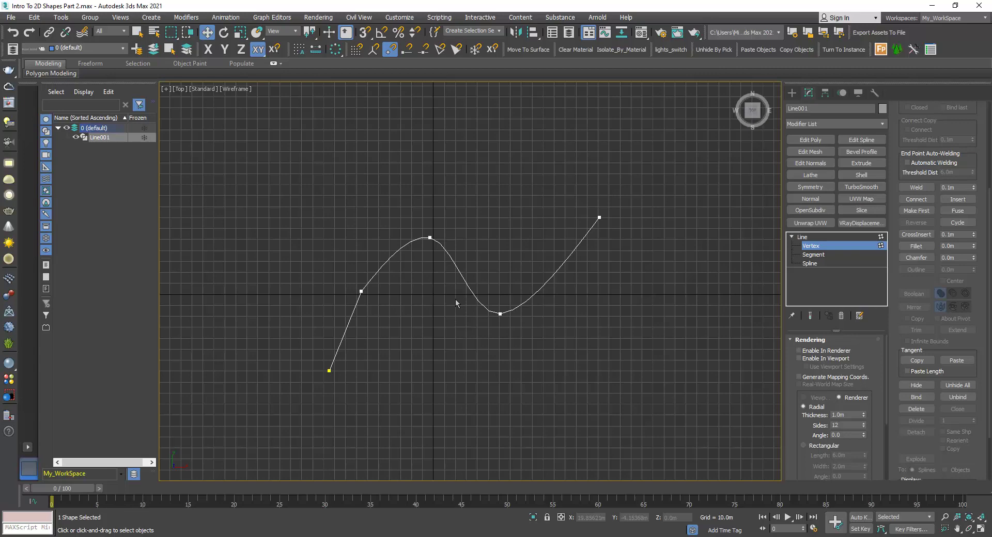
- Select the peak vertex and the valley vertex in turn and check which vertex type each one uses
left_click(430, 238)
right_click(427, 237)
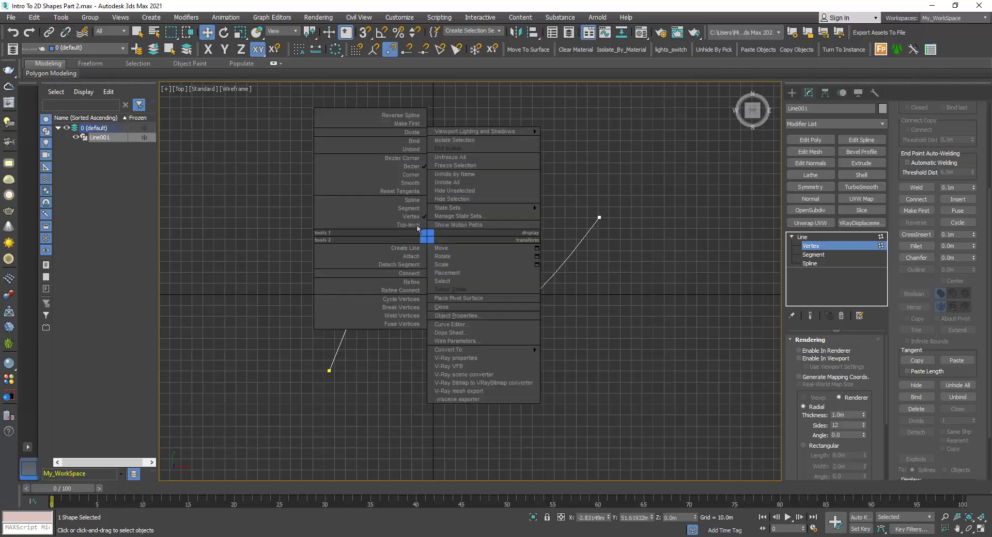
left_click(413, 339)
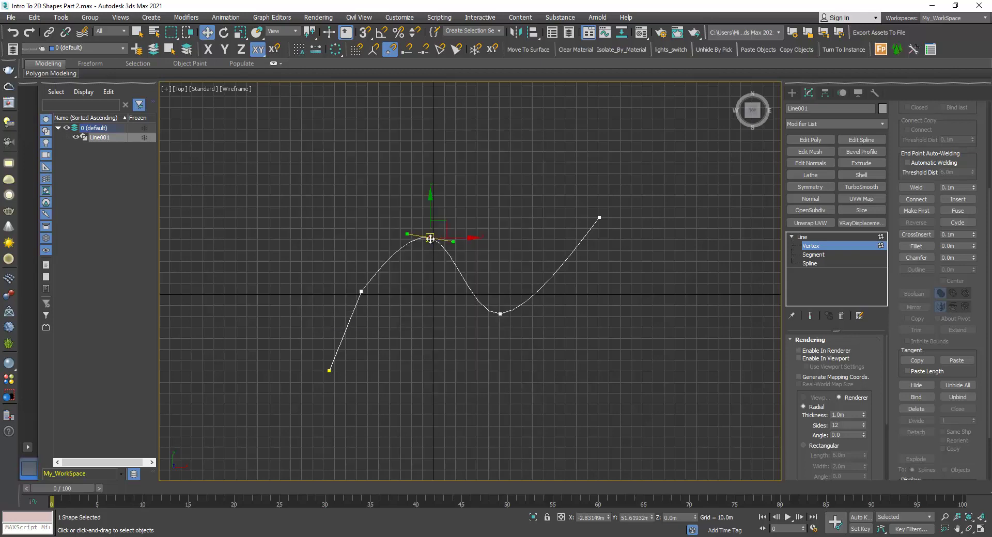
scroll(427, 237, "up", 2)
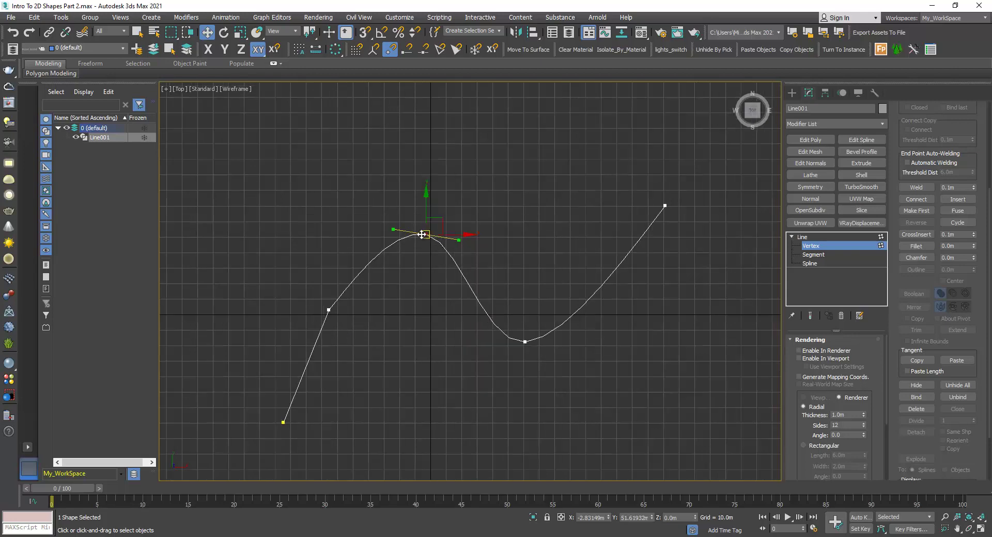
left_click(525, 341)
right_click(532, 345)
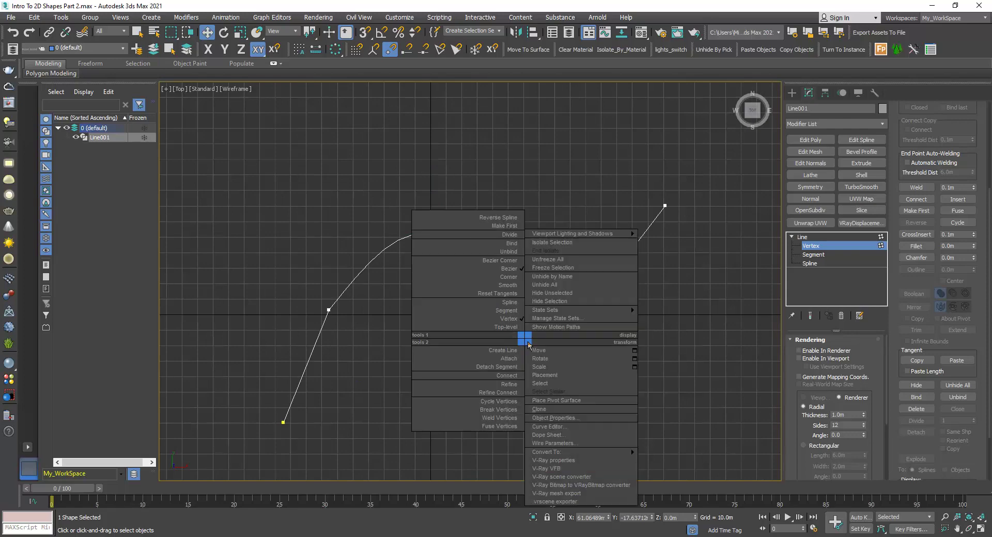
left_click(504, 276)
left_click(446, 327)
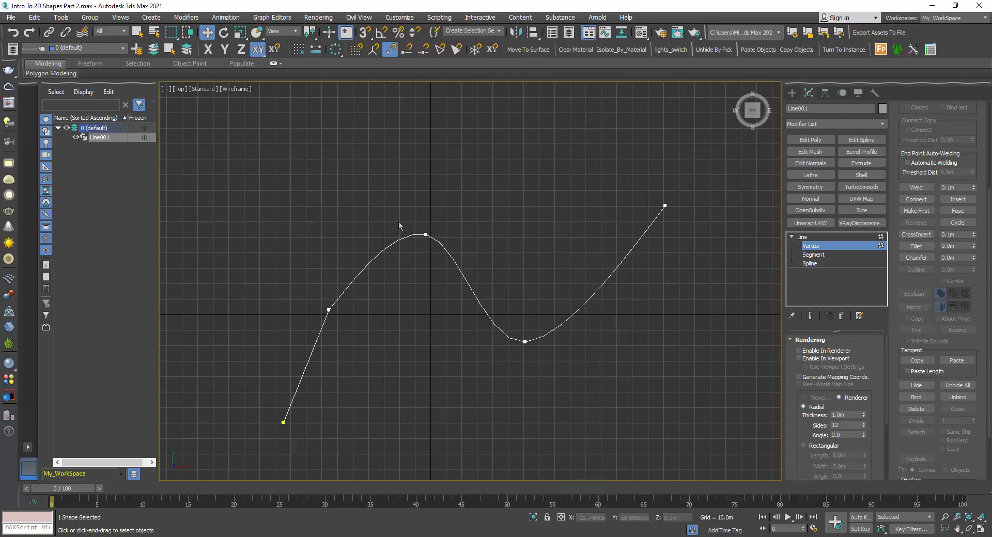
- Select the peak vertex and the valley vertex one after the other to compare the angles of their Bezier handles
left_click_drag(398, 224, 450, 254)
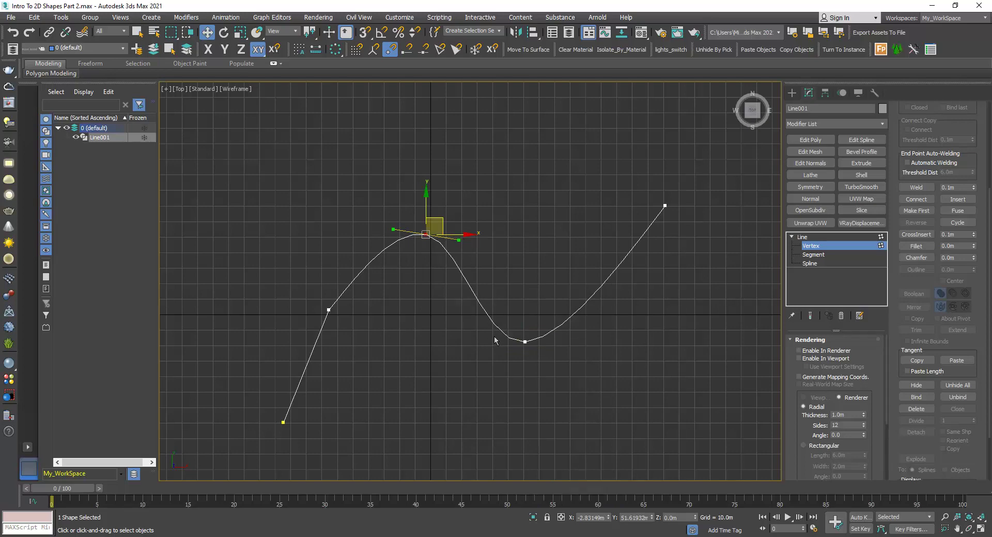
left_click_drag(494, 335, 579, 364)
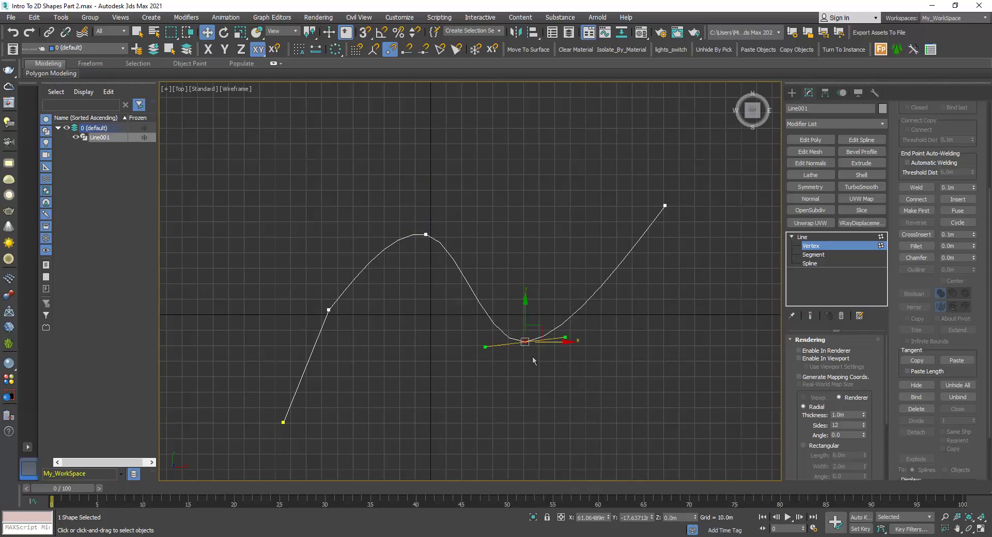
left_click(495, 349)
left_click_drag(554, 356, 553, 355)
- Copy the tangent of the valley vertex's right Bezier handle
left_click_drag(903, 353, 908, 328)
left_click(917, 341)
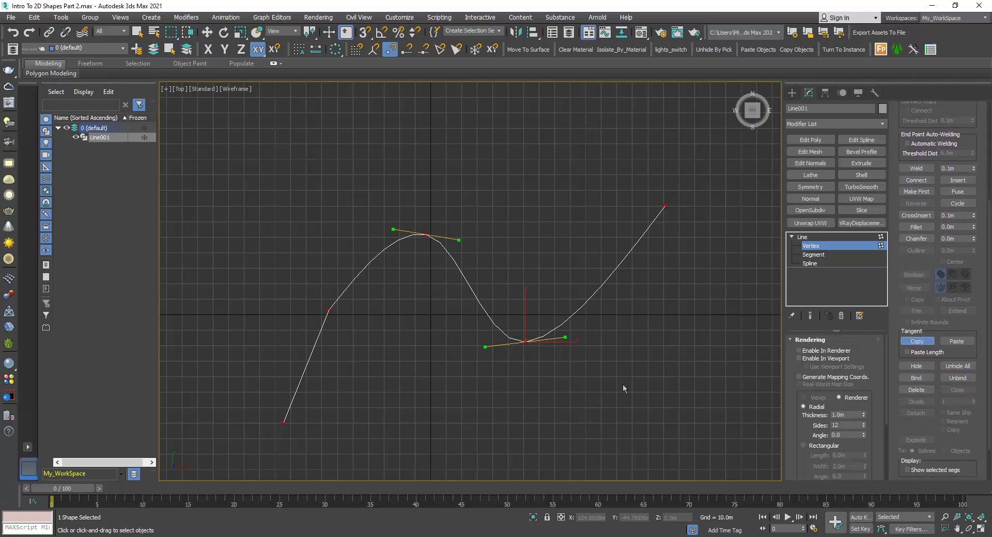
left_click(565, 338)
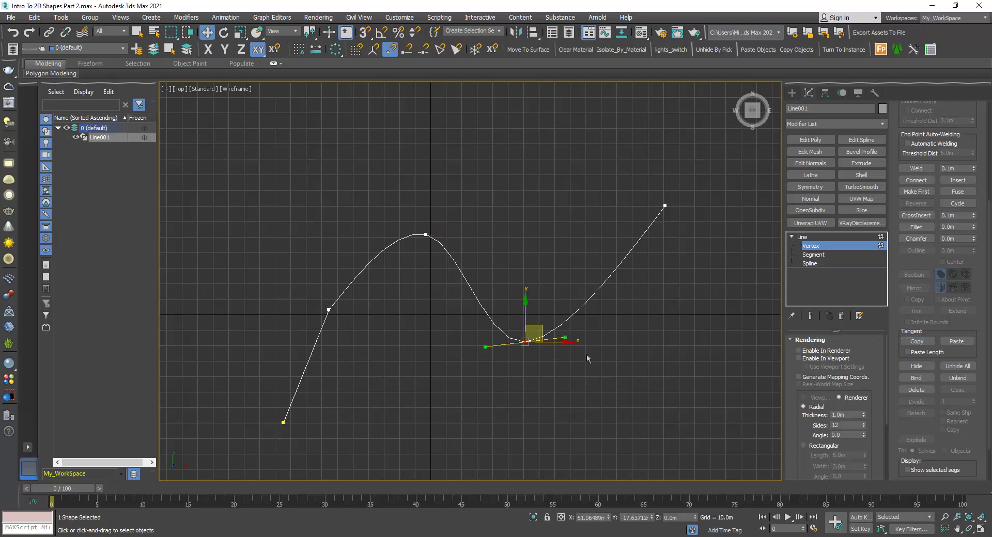
- Select the peak vertex and paste the copied tangent onto its right Bezier handle
left_click_drag(410, 218, 457, 275)
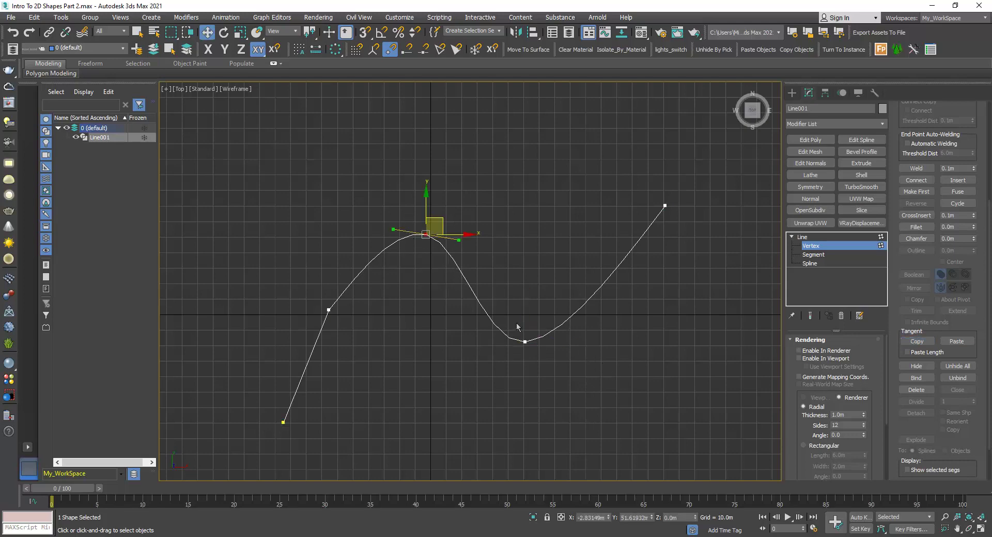
left_click(956, 342)
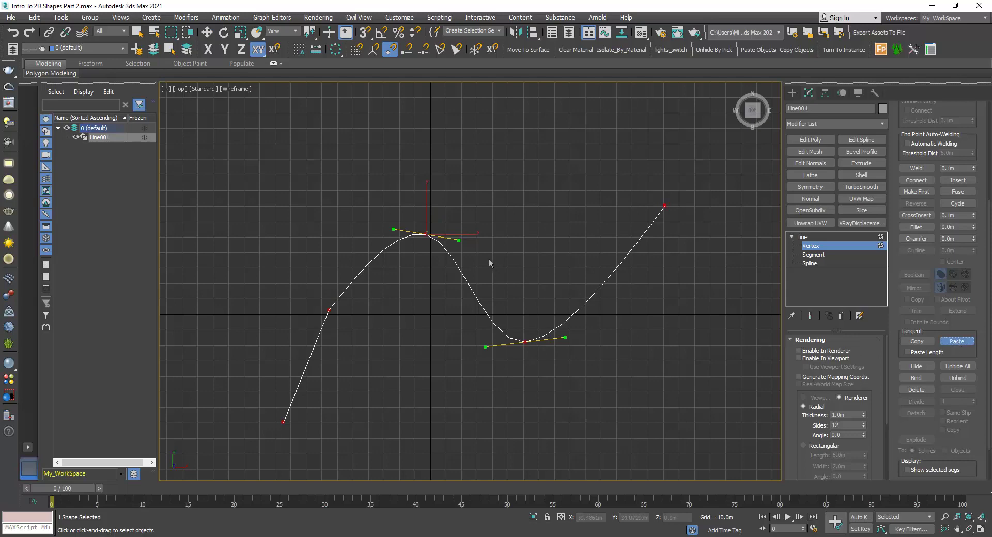
left_click(458, 241)
key("w")
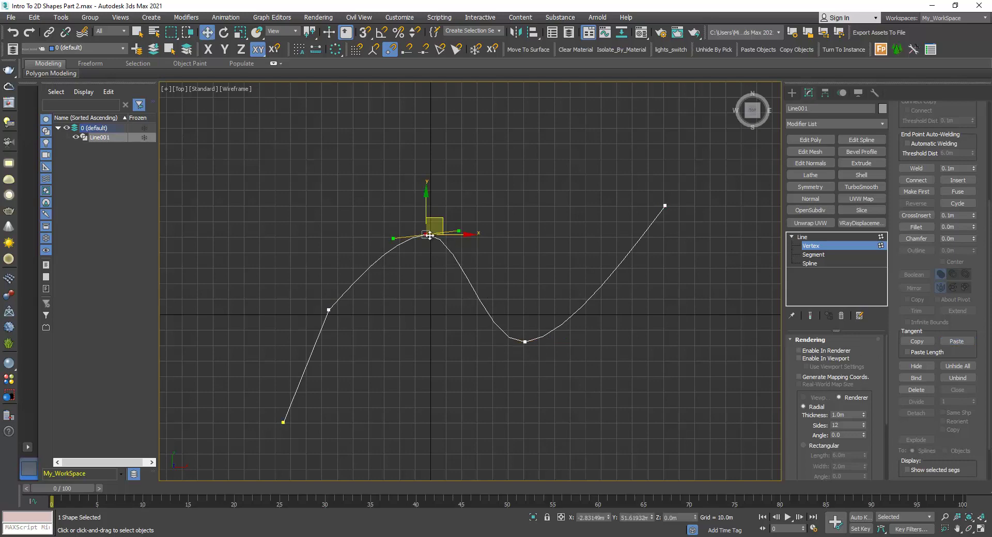
- Move the peak vertex down beside the valley vertex and compare the angle and length of their handles
left_click_drag(449, 225, 524, 314)
scroll(546, 349, "up", 3)
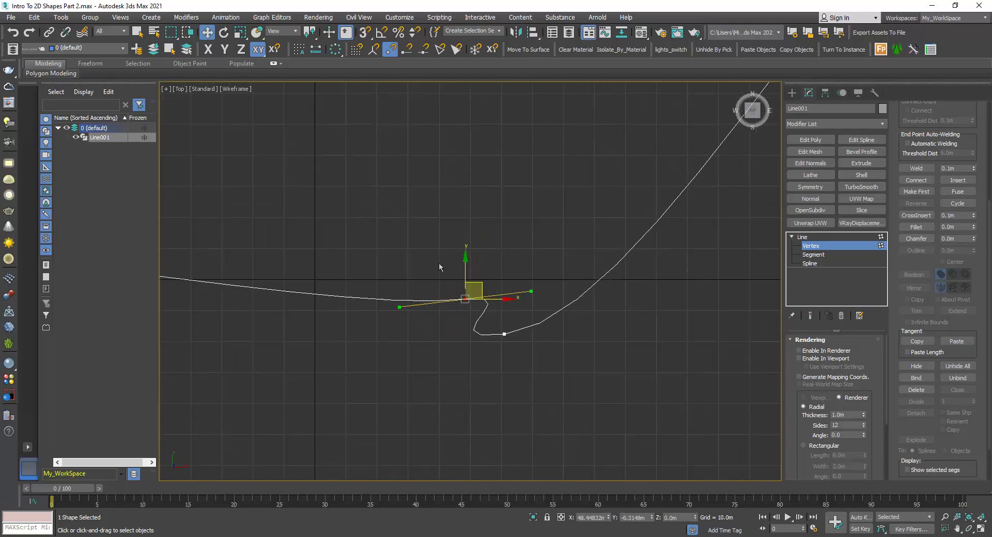
left_click(504, 334)
scroll(505, 355, "up", 2)
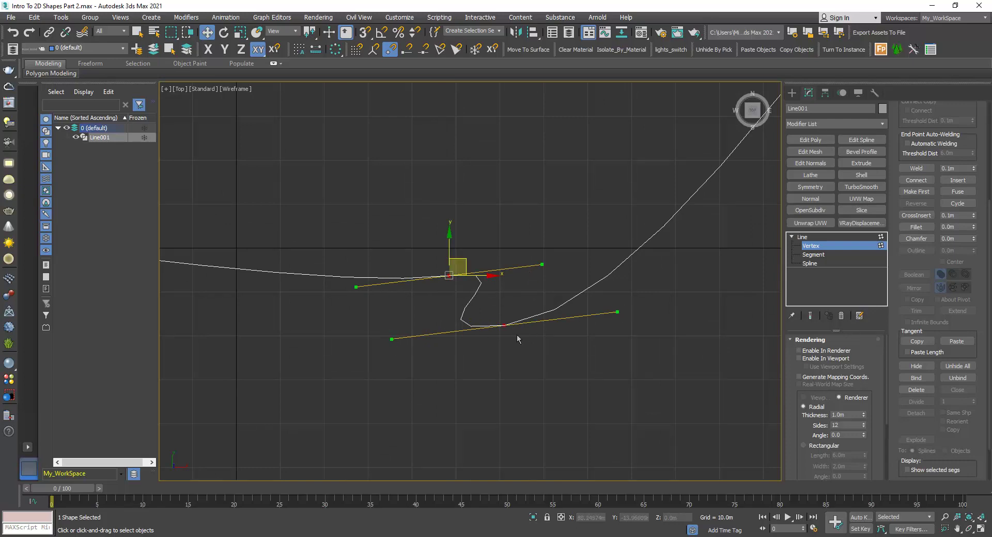
scroll(519, 343, "down", 3)
scroll(425, 320, "up", 2)
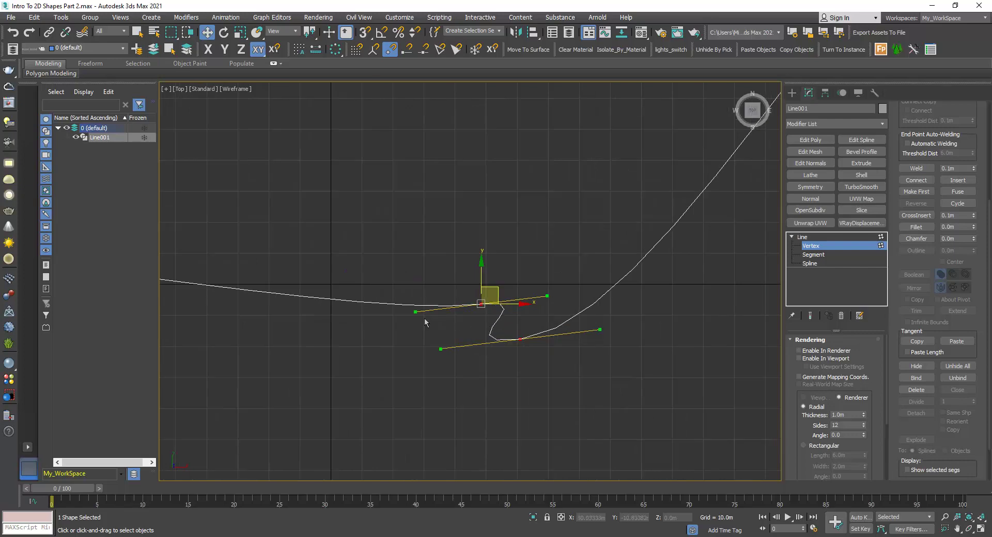
scroll(520, 325, "down", 2)
left_click(458, 330)
- Move the vertex beside the valley back up and left so that it forms the curve's peak again
left_click(499, 312)
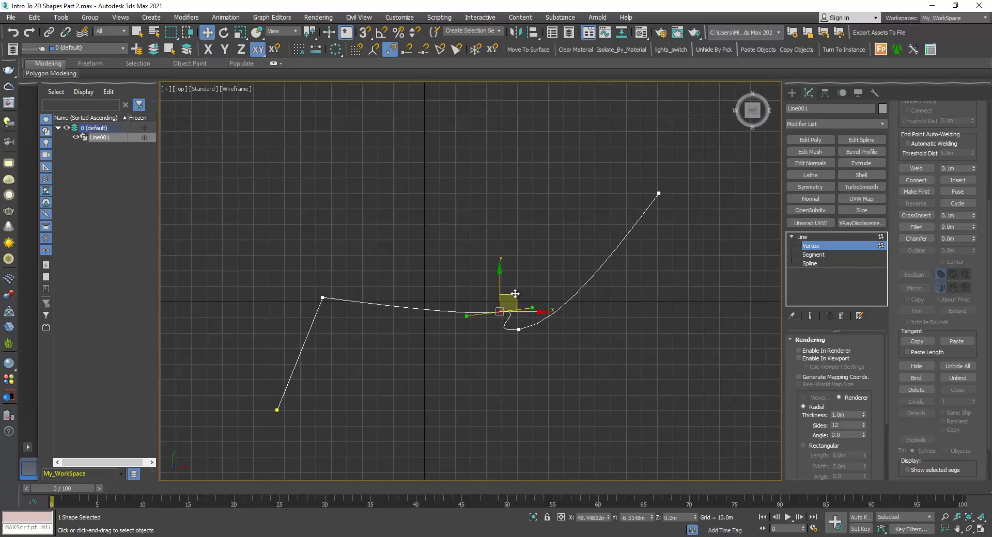
left_click_drag(517, 297, 451, 218)
left_click(435, 236)
scroll(480, 299, "up", 2)
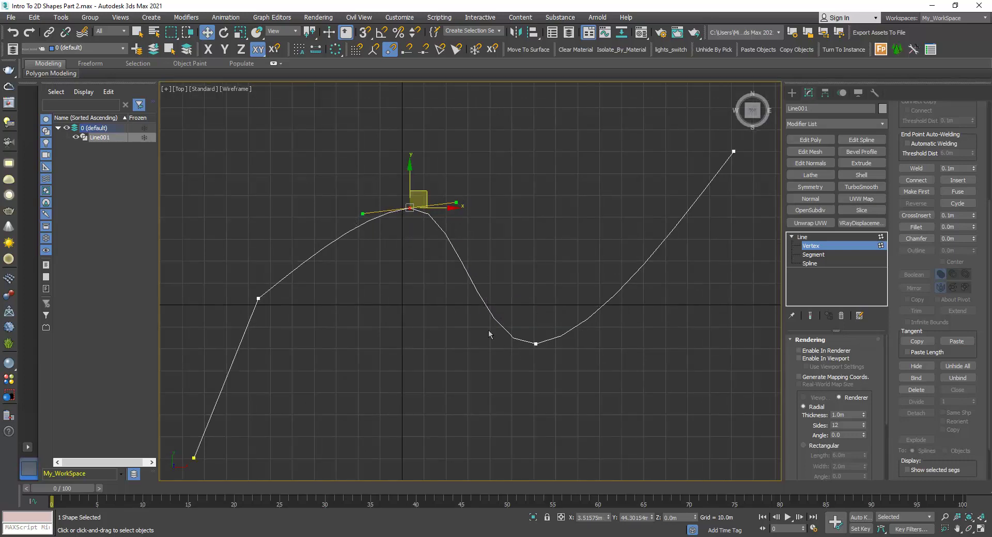
- Select the valley vertex and pull its right Bezier handle outward and down to lengthen and tilt the tangent
left_click(536, 343)
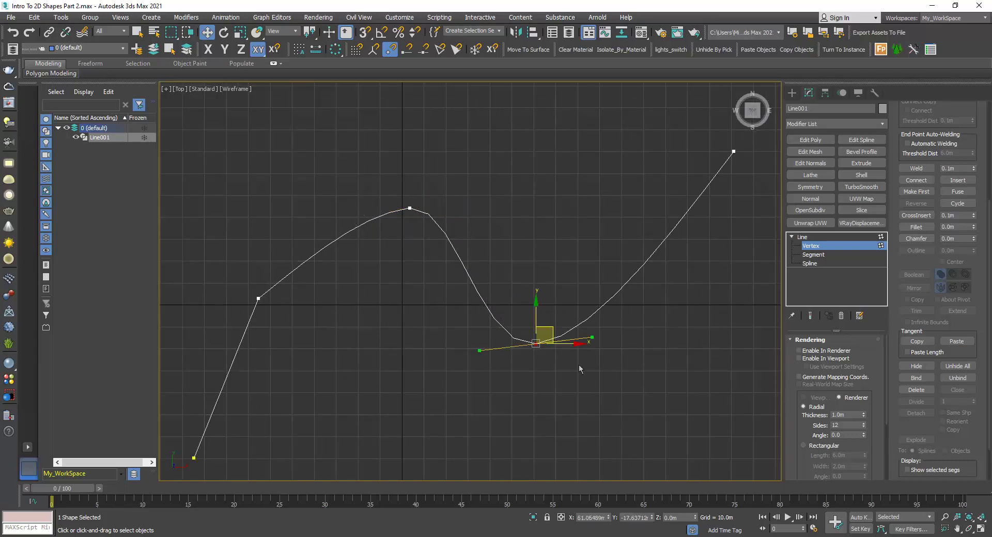
left_click(465, 326)
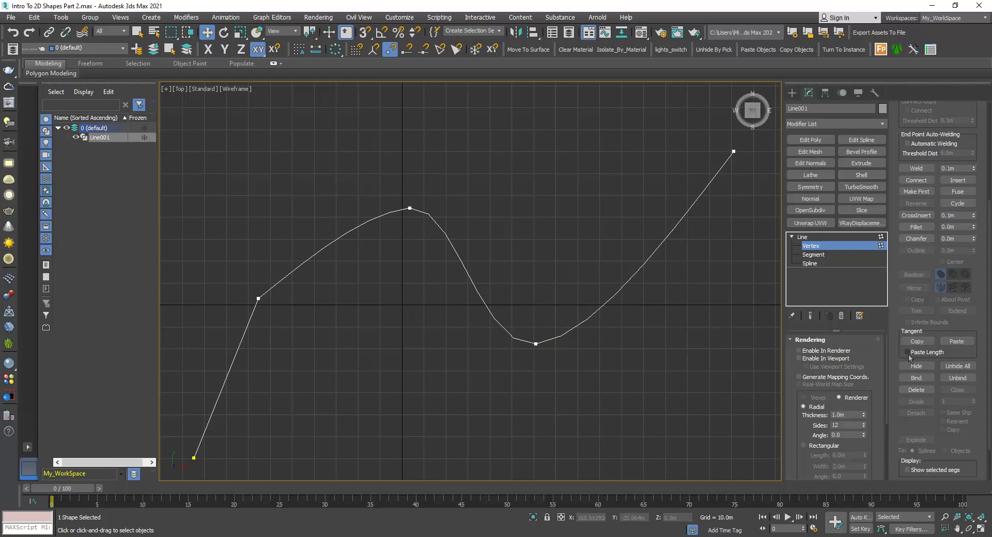
left_click_drag(483, 317, 575, 381)
left_click_drag(595, 338, 638, 396)
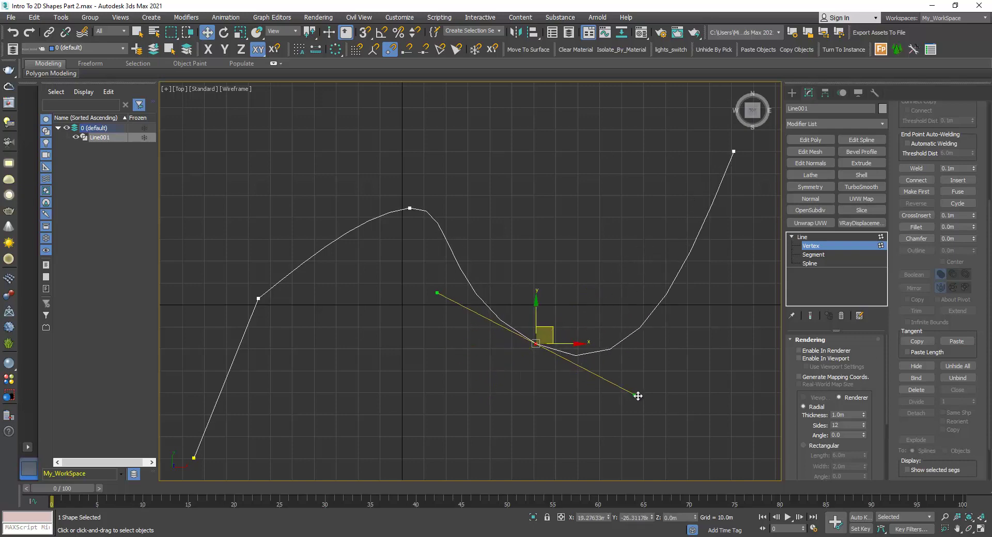
left_click_drag(492, 324, 599, 377)
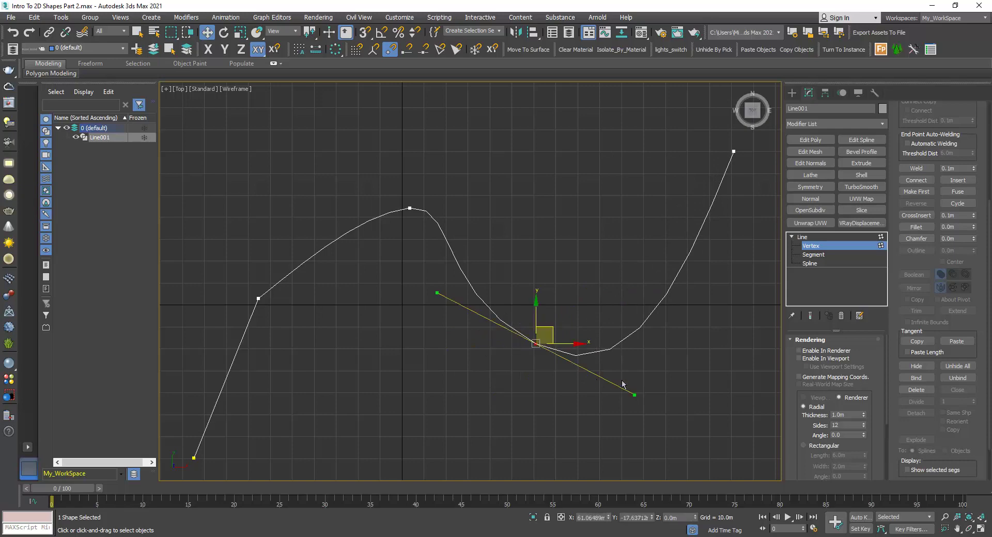
- Turn on Paste Length and copy the tangent from the valley vertex's right Bezier handle
left_click(909, 342)
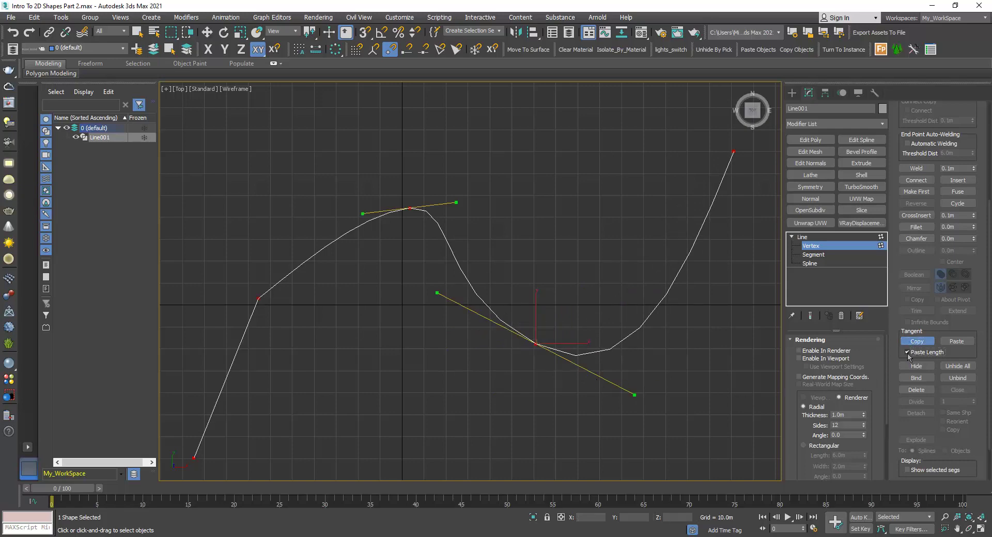
left_click(907, 353)
left_click(635, 396)
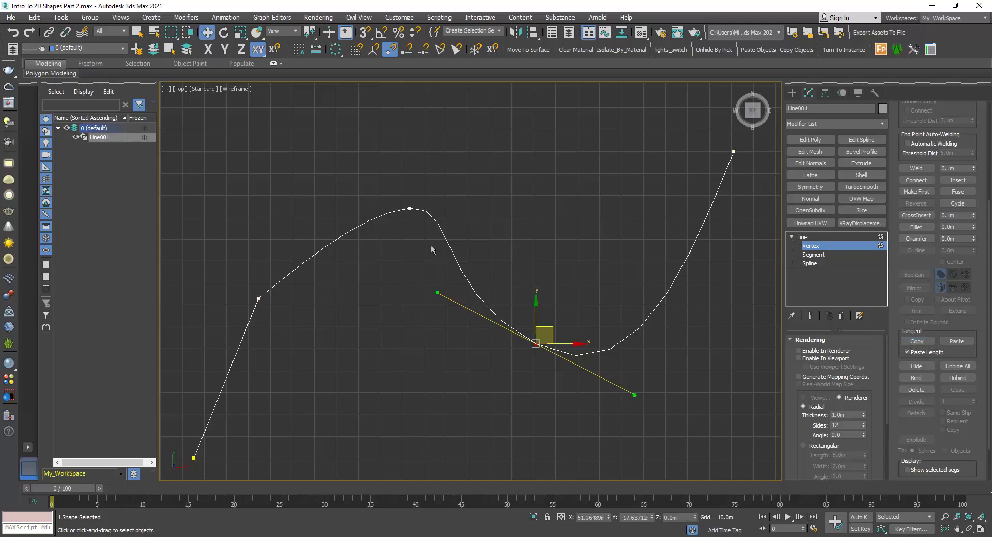
- Select the peak vertex and paste the copied tangent with its length onto the right handle
left_click_drag(372, 174, 470, 250)
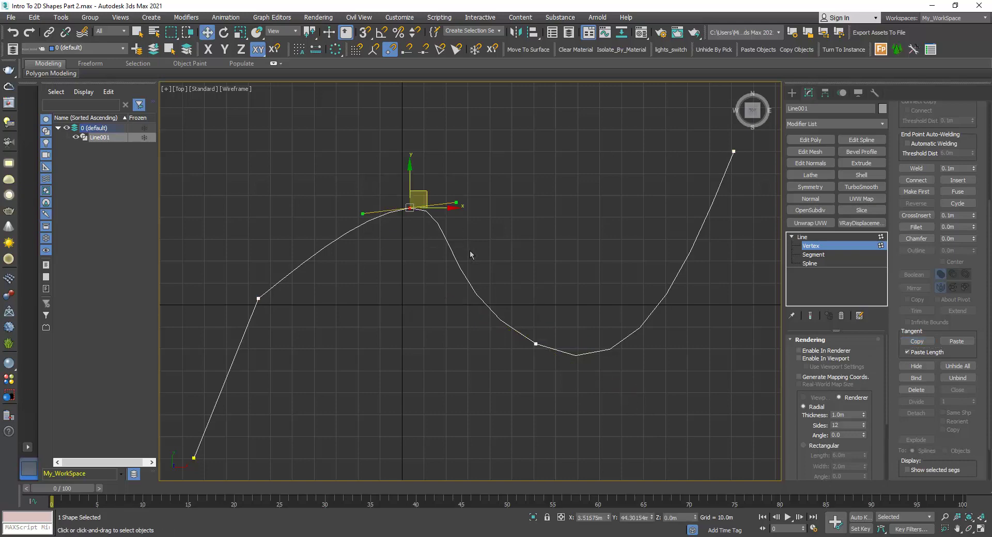
left_click(956, 342)
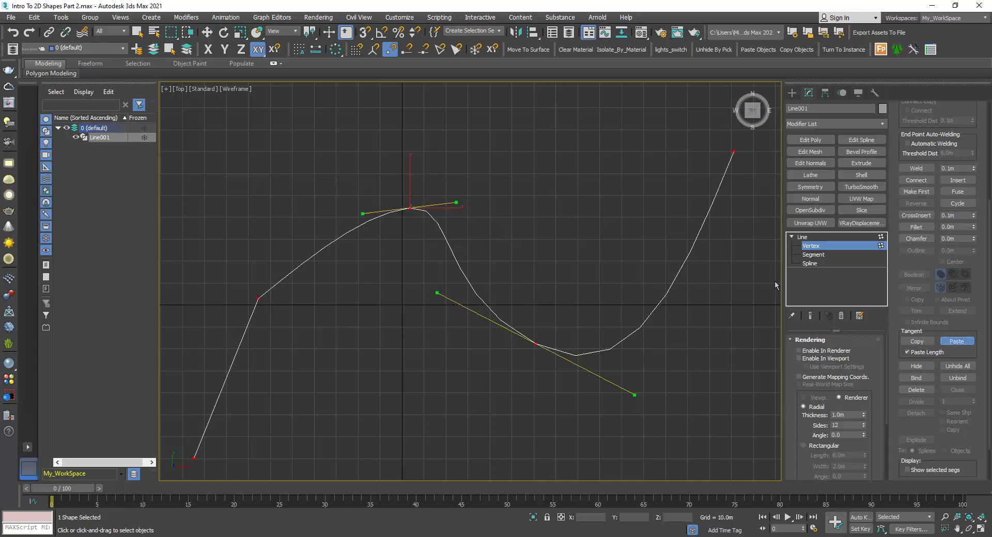
left_click(458, 203)
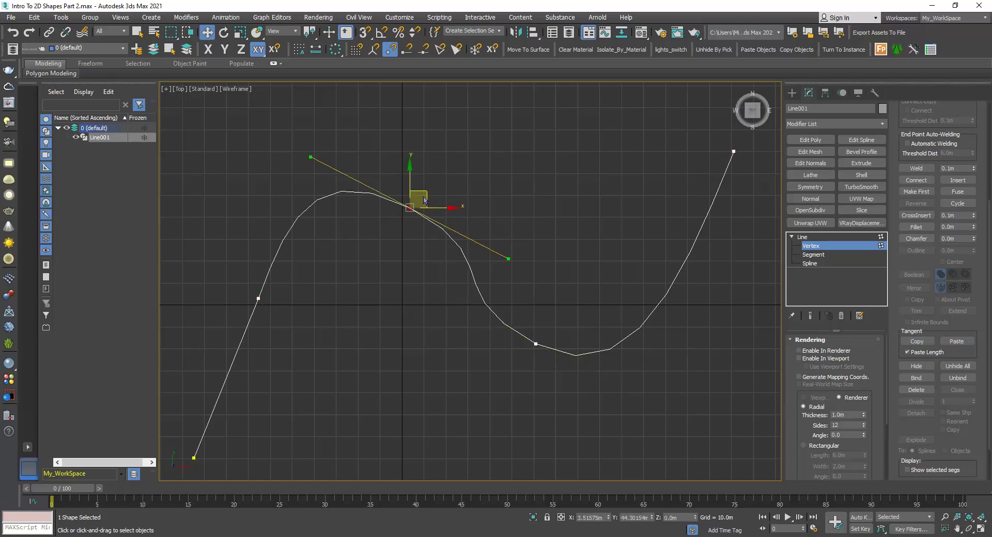
- Move the peak vertex down just above the valley vertex to compare the angle and length of their handles
left_click_drag(427, 192, 543, 264)
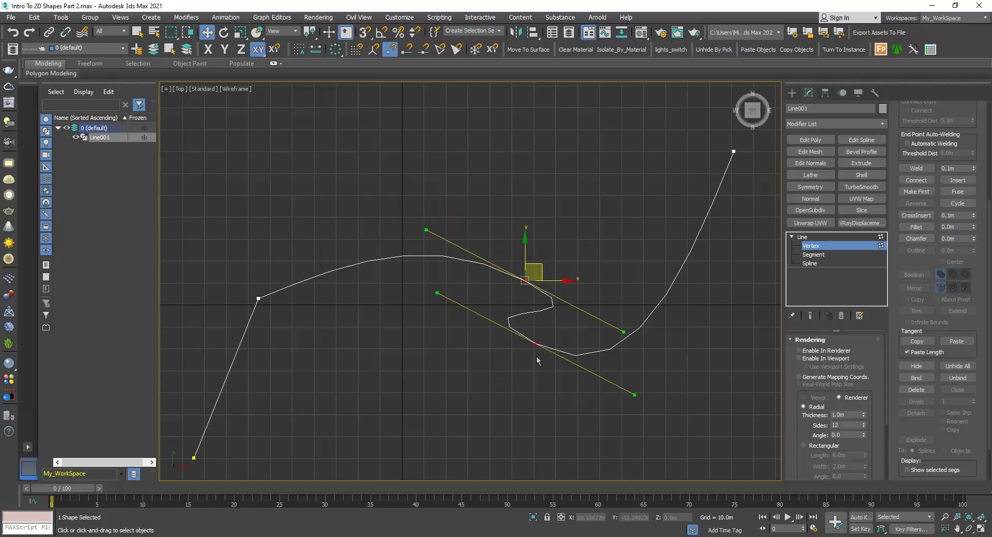
left_click(613, 339)
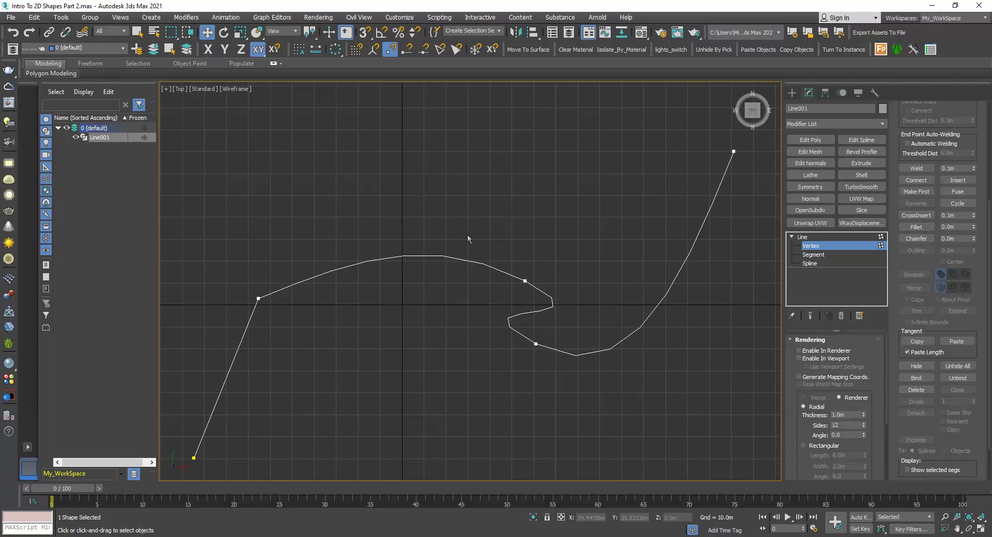
key("ctrl+z")
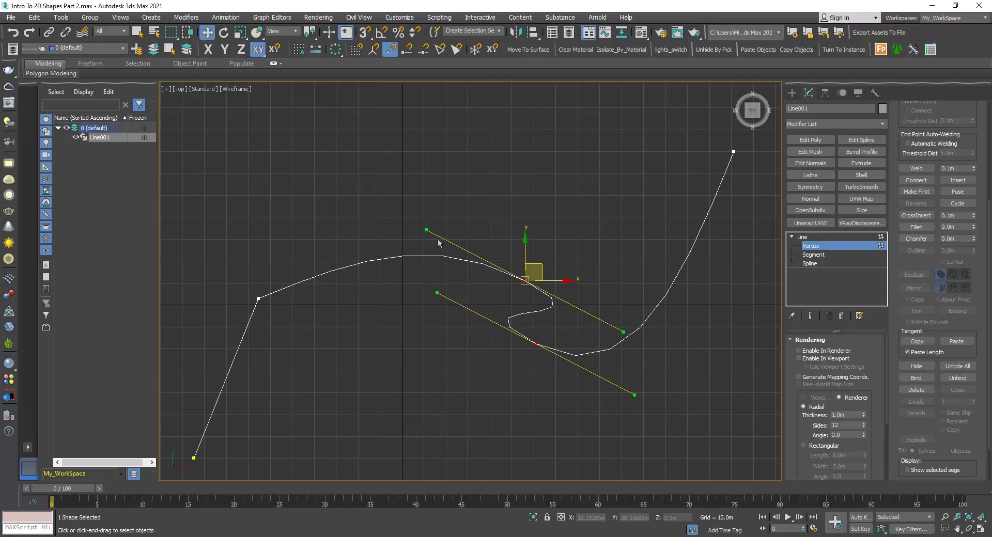
- Select the vertex above the valley and move it back up and left to form the curve's peak
scroll(479, 359, "down", 3)
left_click(481, 357)
left_click(511, 302)
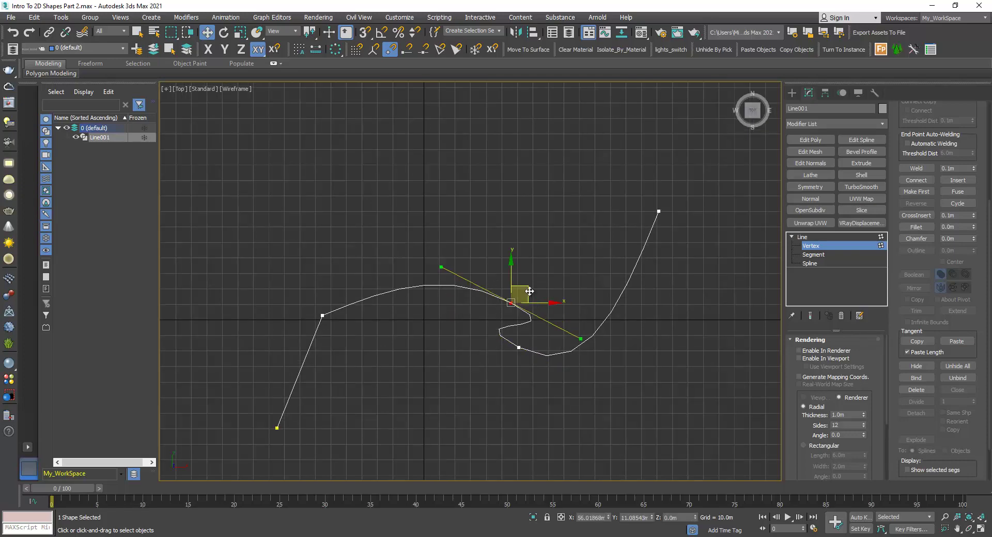
left_click_drag(527, 293, 457, 207)
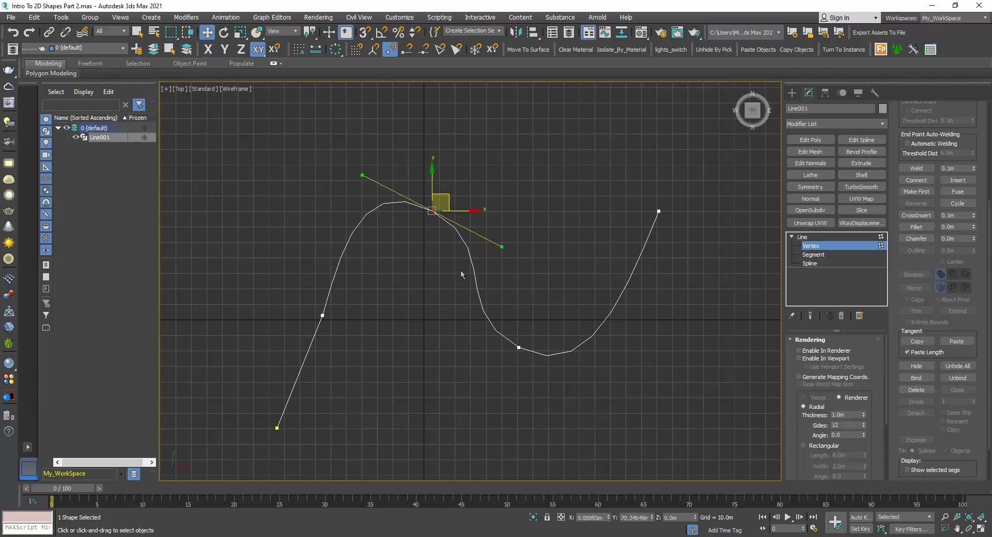
- Convert the peak vertex and the valley vertex to the Bezier Corner type
right_click(425, 208)
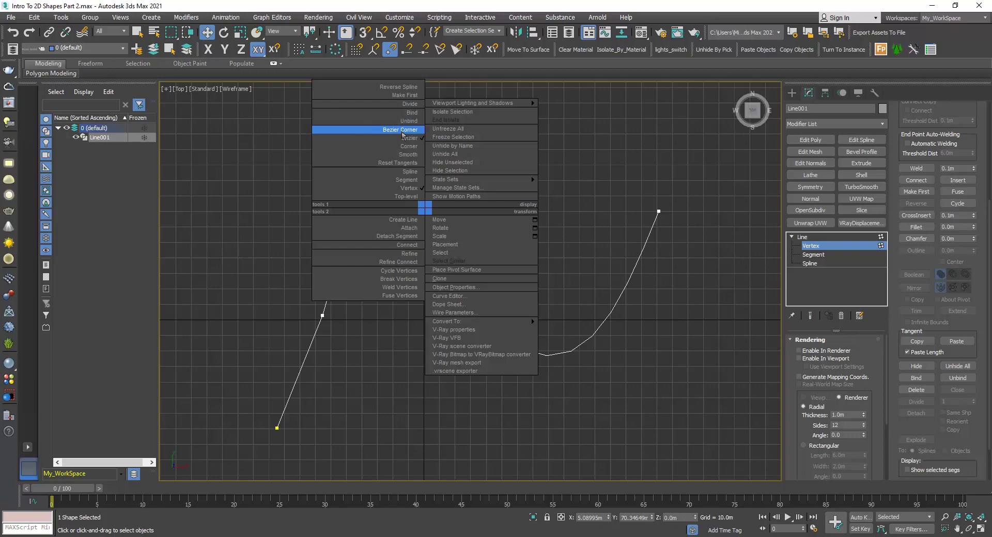
left_click(403, 131)
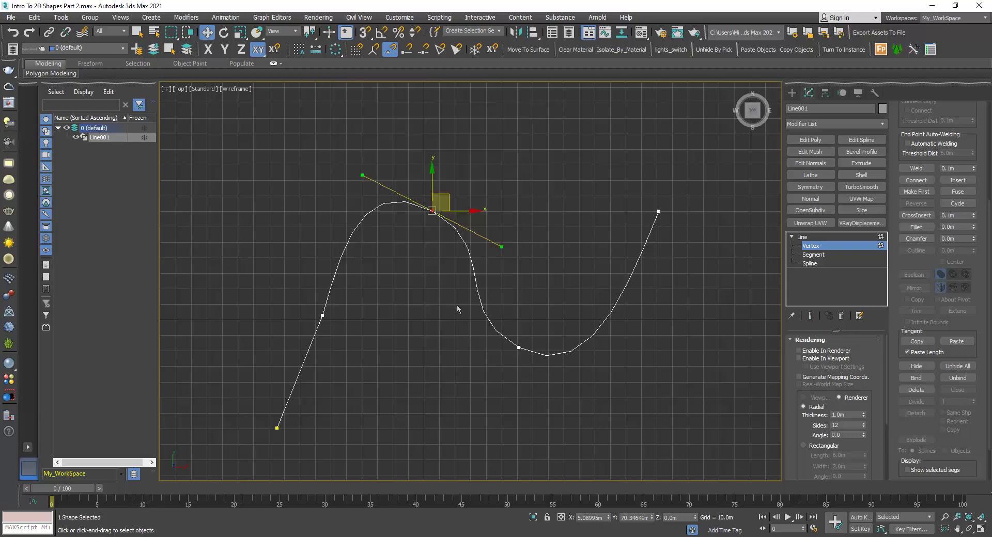
left_click_drag(462, 307, 535, 374)
right_click(516, 347)
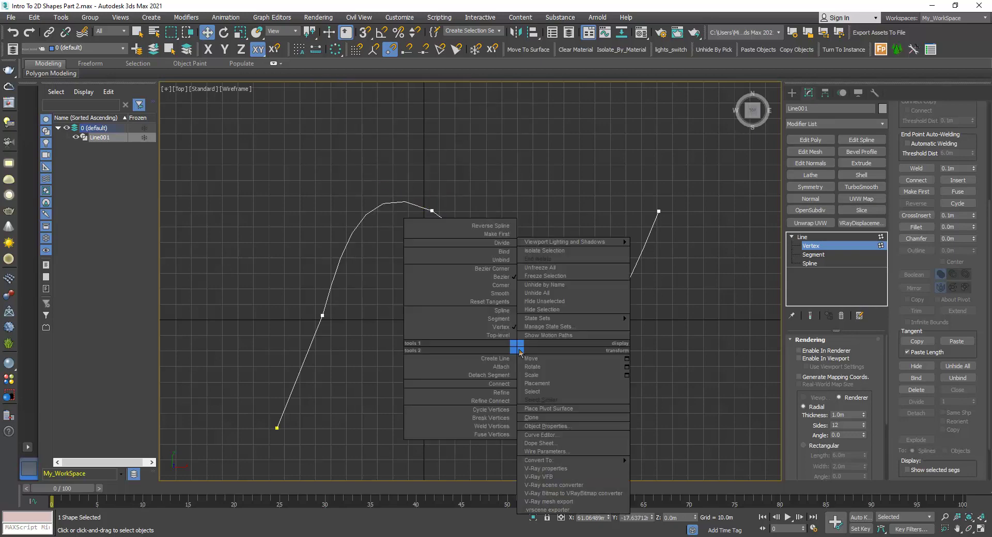
left_click(497, 285)
left_click(411, 274)
left_click_drag(417, 202, 443, 220)
- Reshape the valley vertex's handles independently, with a short right handle pointing steeply up and a long left handle pointing down-left
left_click_drag(494, 317, 528, 313)
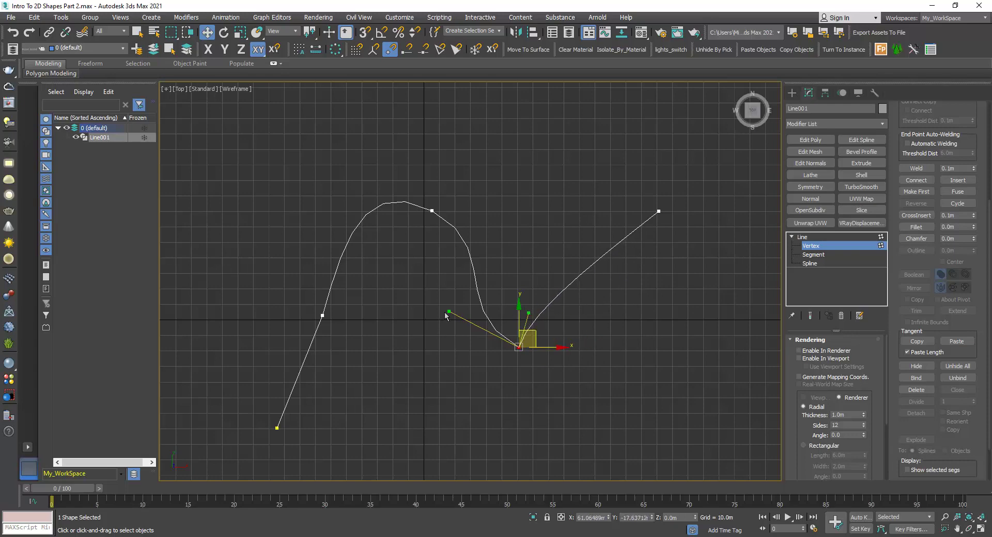
left_click_drag(449, 312, 412, 389)
left_click(428, 322)
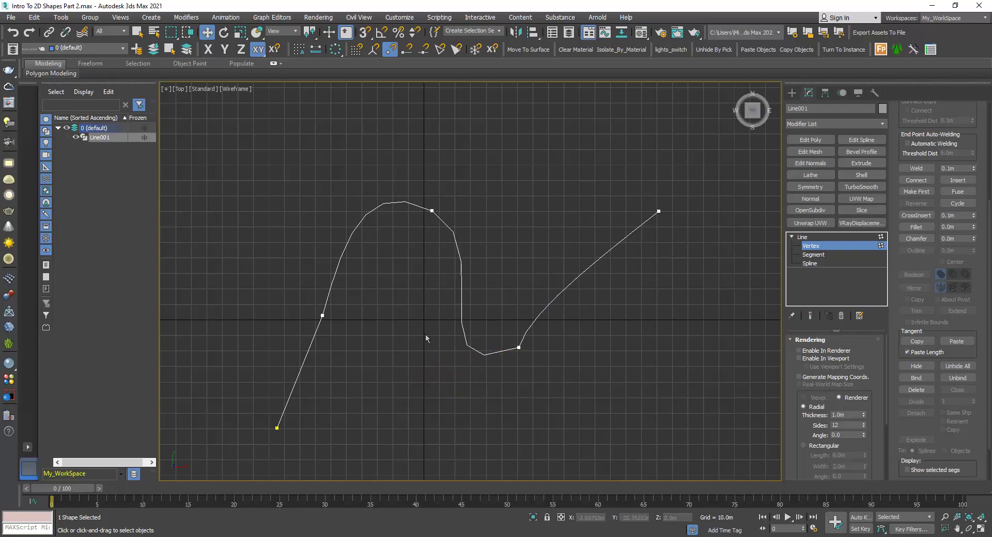
- Copy the tangent of the valley vertex's short upper handle and paste it onto the peak vertex's right handle
left_click(518, 347)
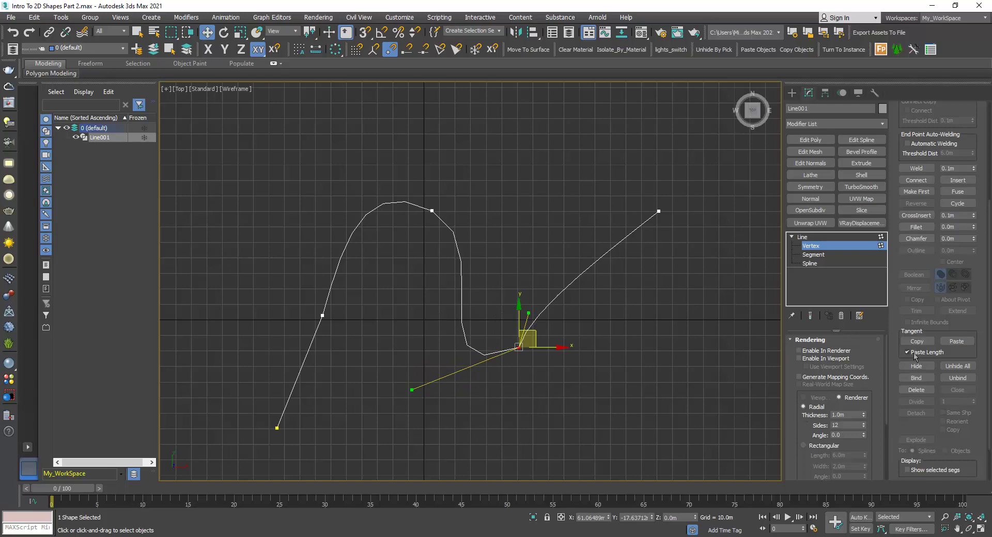
left_click(916, 341)
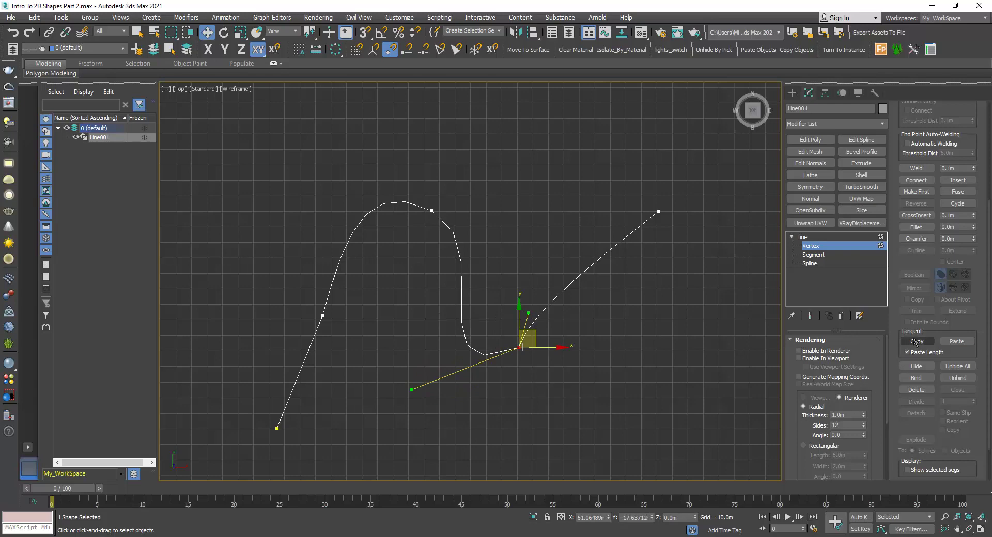
left_click(526, 313)
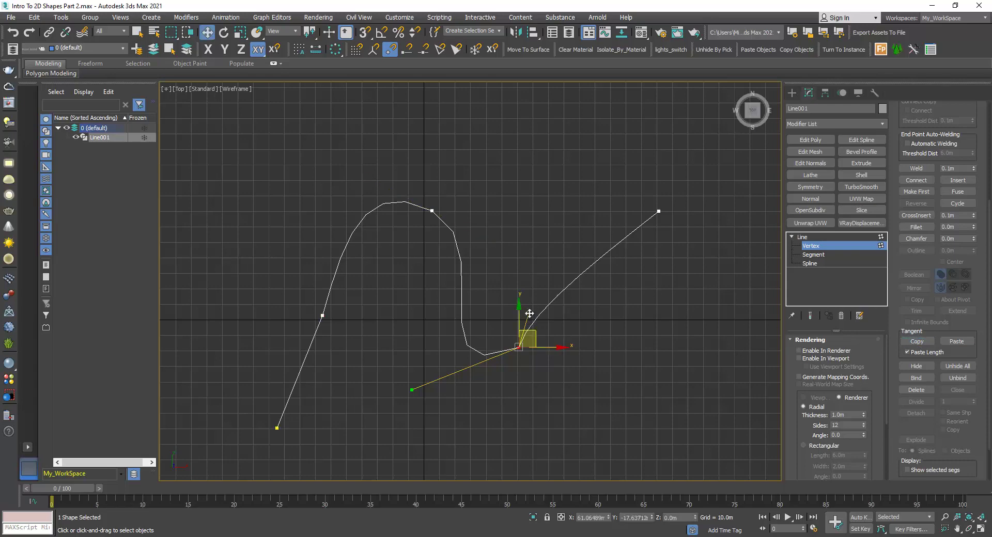
left_click(957, 342)
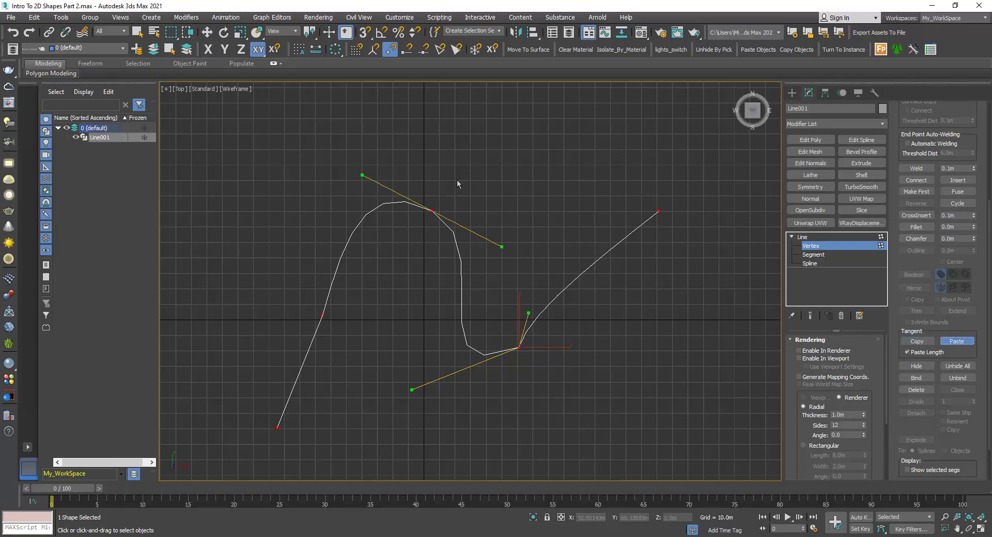
left_click(502, 246)
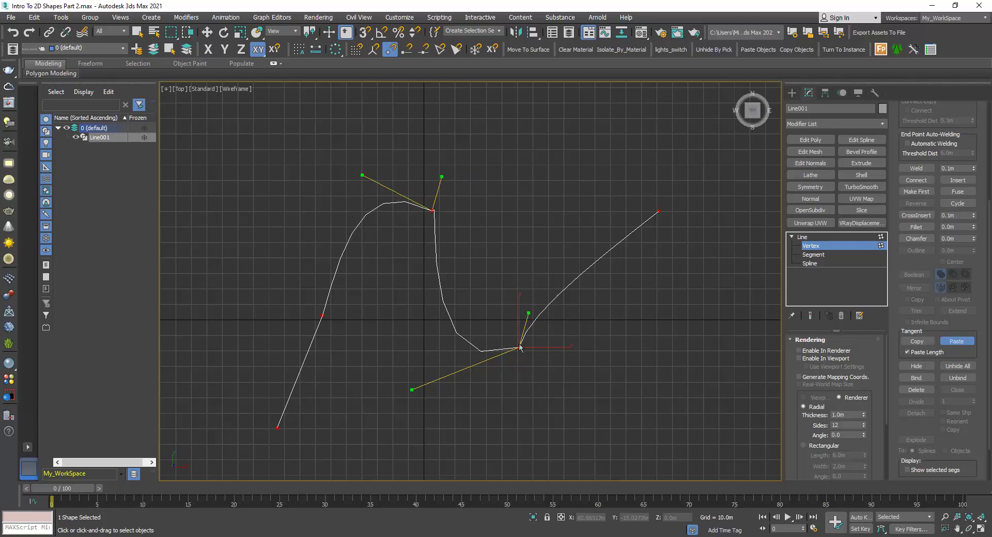
- Copy the tangent of the valley vertex's long left handle and paste it onto the peak vertex's left handle
left_click(912, 341)
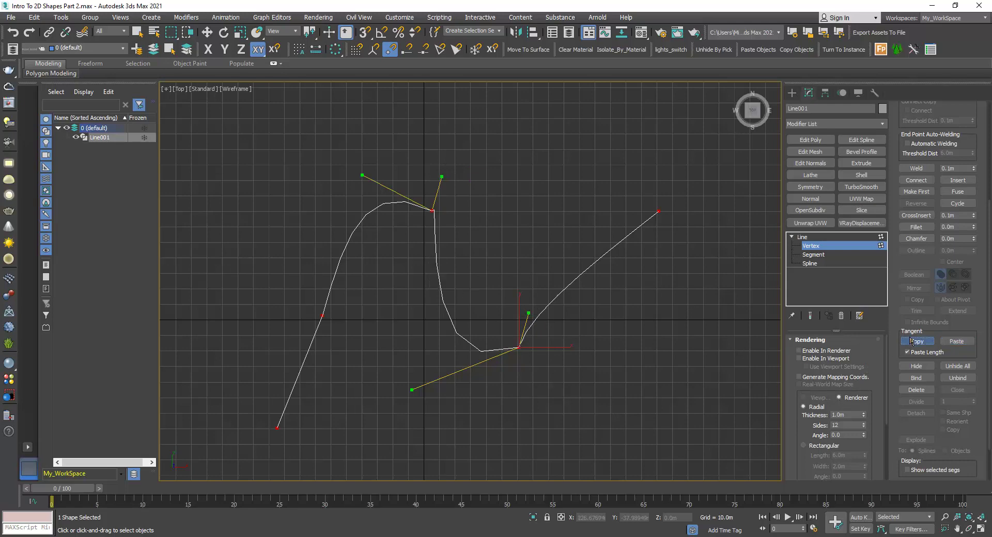
left_click(412, 389)
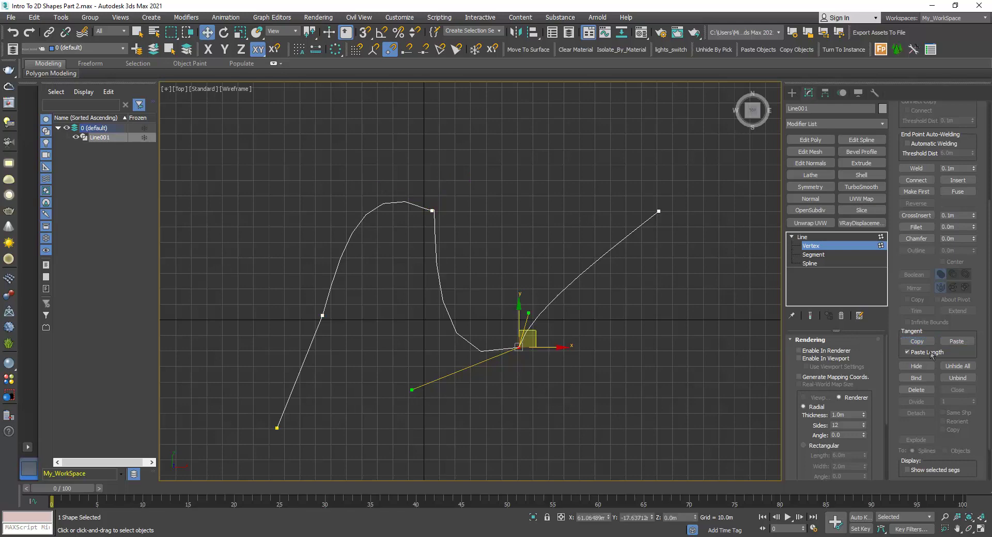
left_click(956, 341)
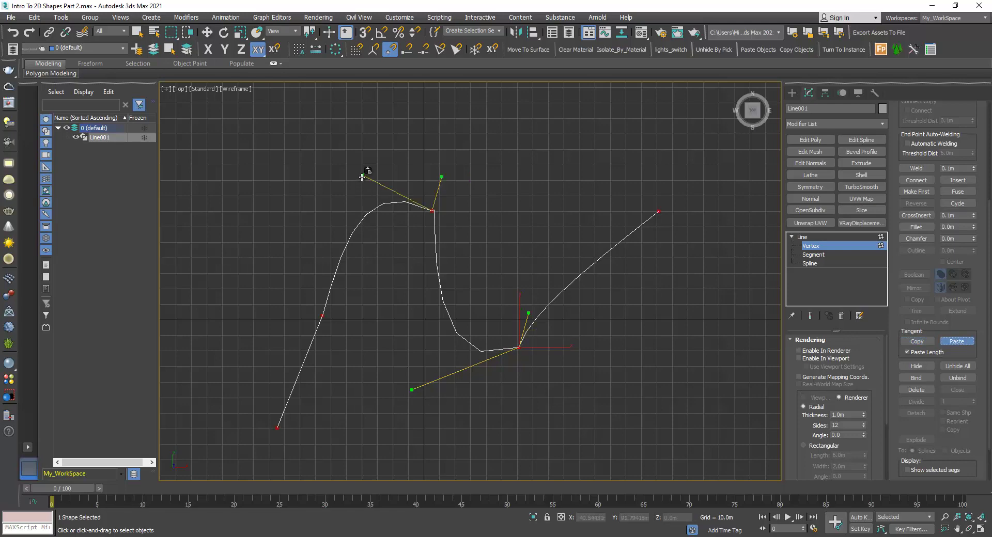
left_click(363, 175)
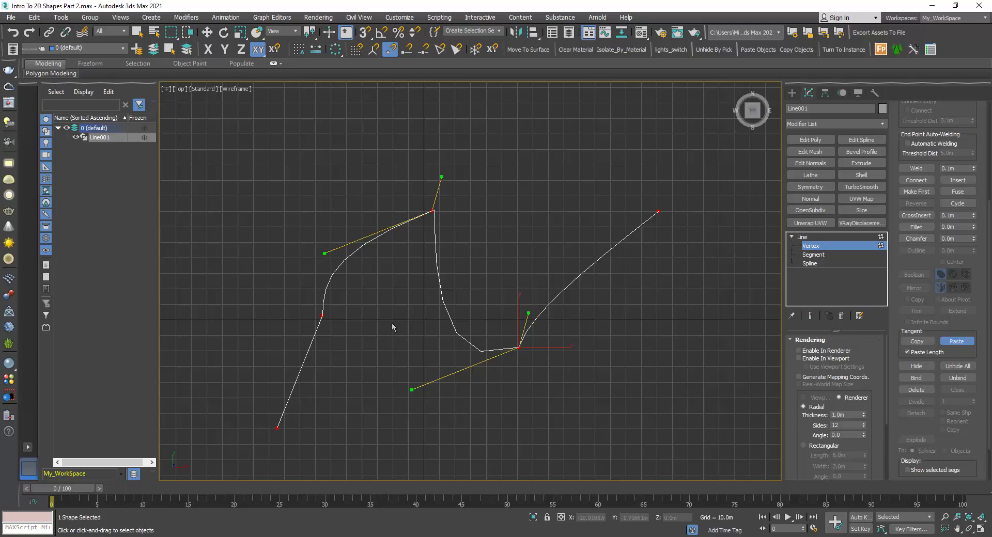
- Leave vertex editing by returning to the Line's top level and view the whole spline
left_click(804, 238)
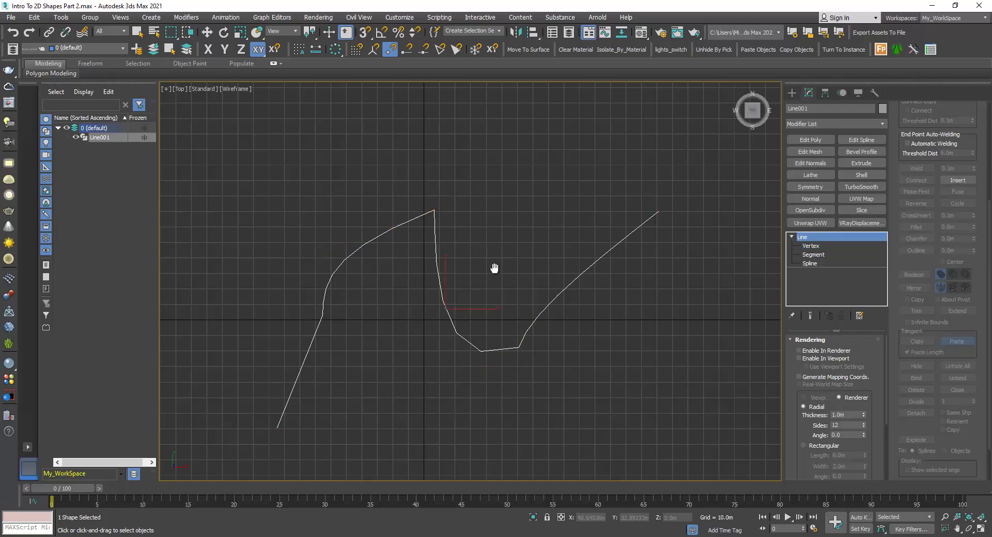
middle_click_drag(496, 273, 500, 248)
scroll(500, 249, "down", 2)
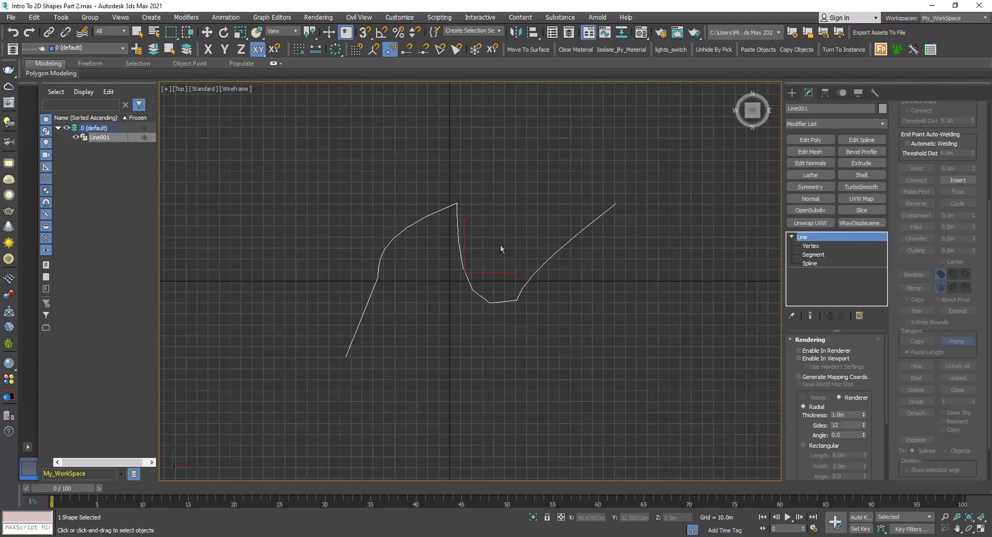
scroll(500, 249, "up", 2)
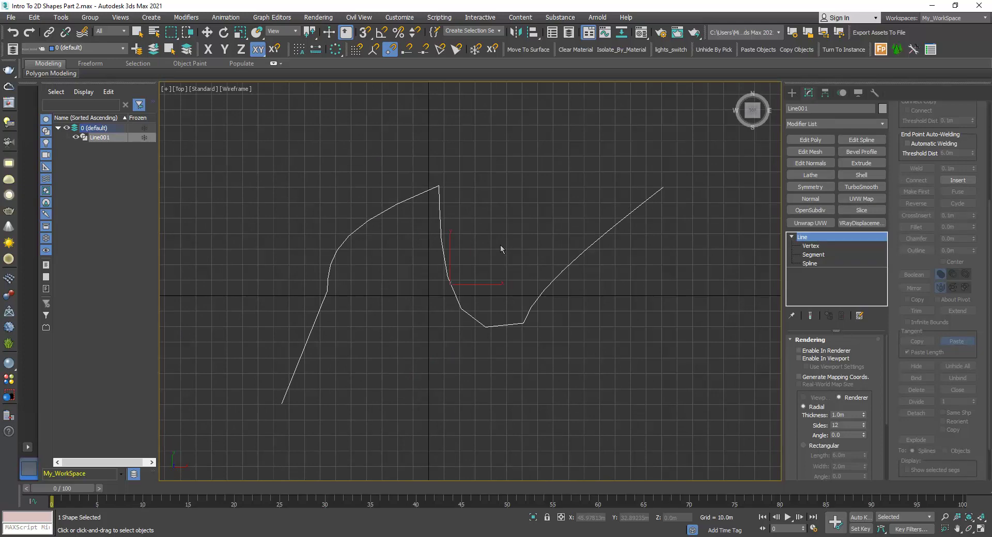
middle_click_drag(490, 245, 484, 268)
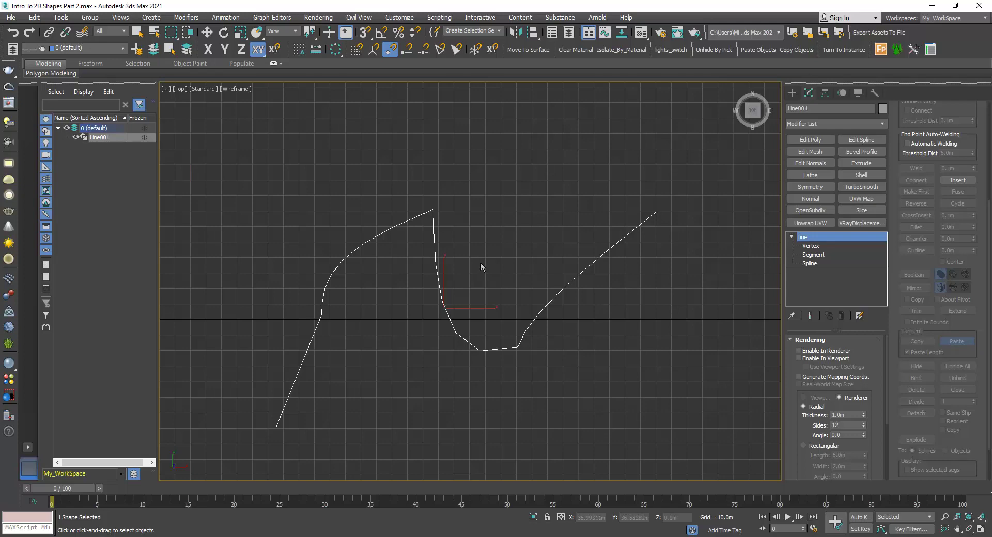
scroll(480, 267, "down", 4)
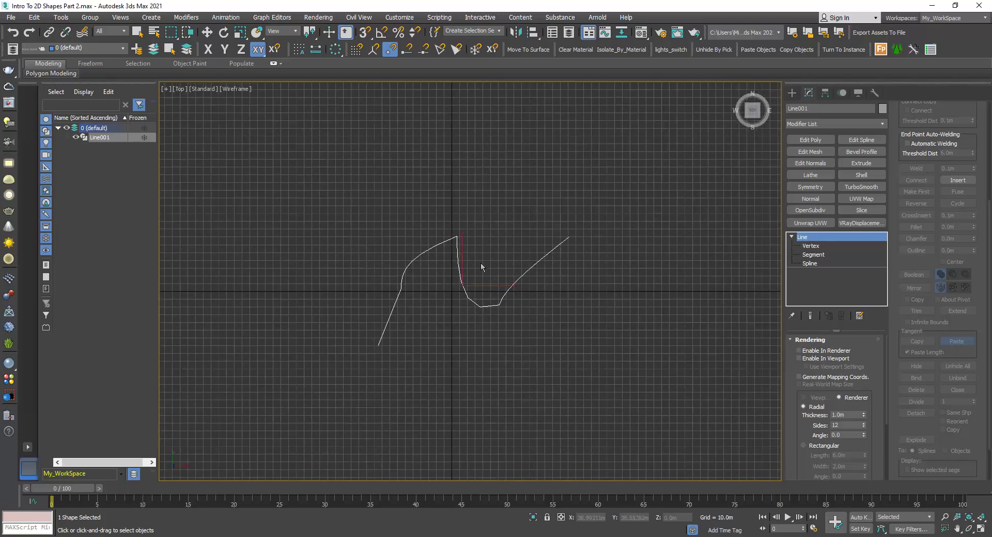